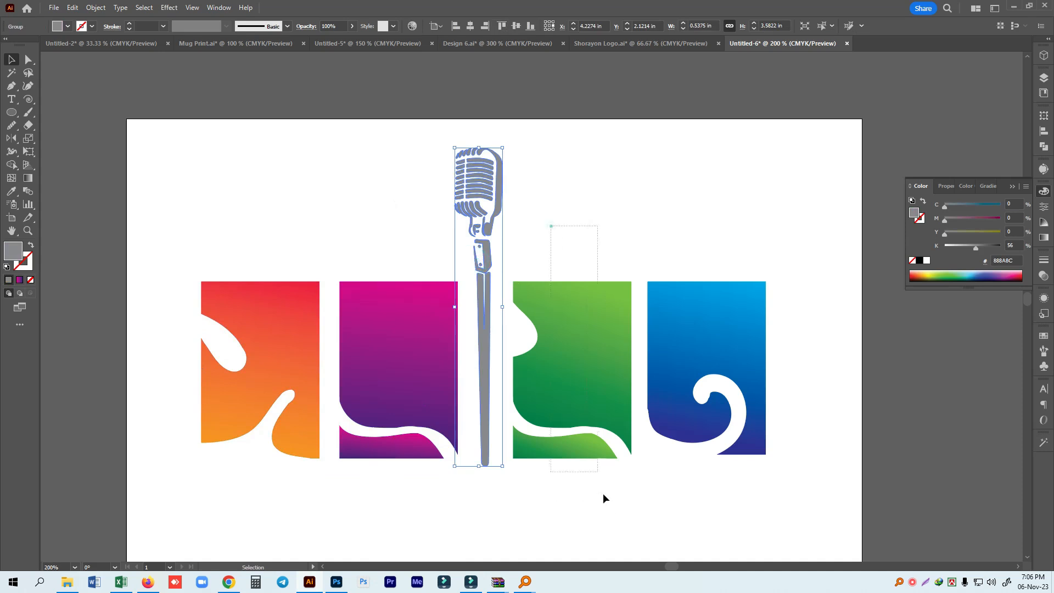
- Scale down the complete logo artwork, including the four coloured blocks and the microphone, near the top of the artboard
drag(692, 219, 796, 486)
click(807, 441)
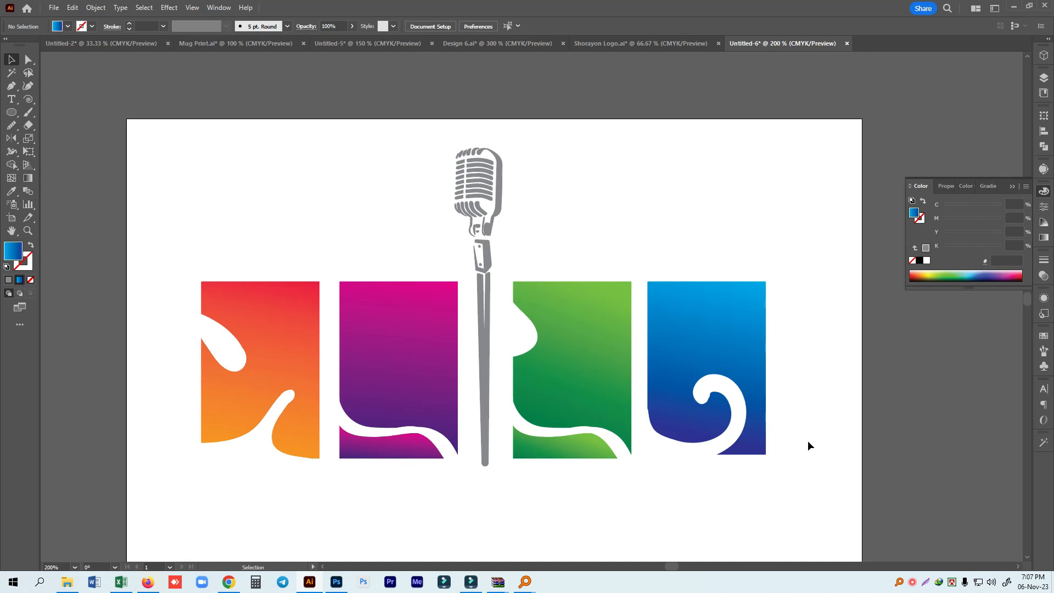
scroll(741, 384, down, 5)
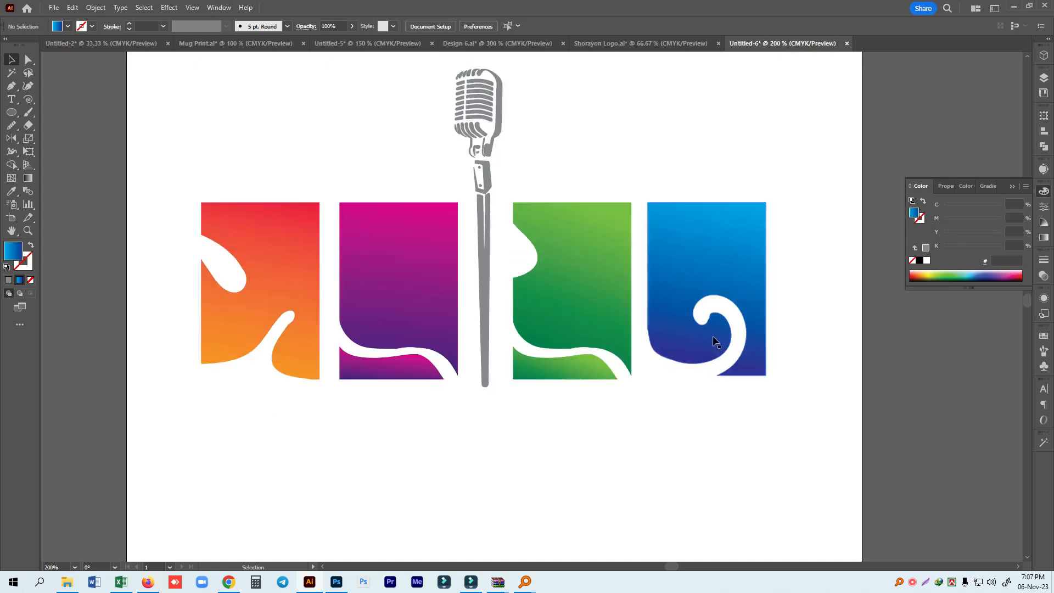
drag(179, 118, 682, 260)
click(691, 386)
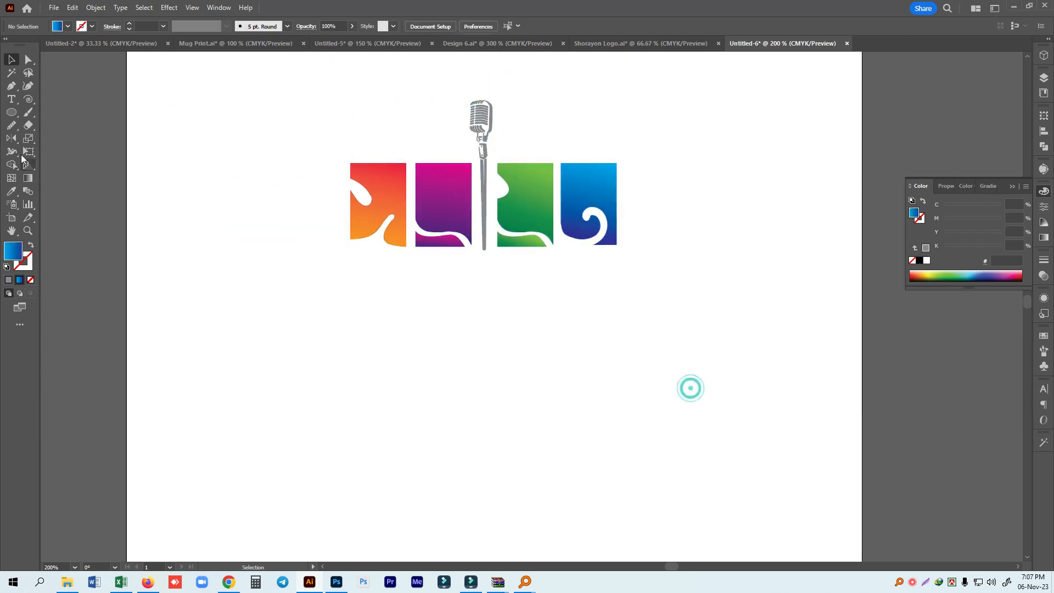
- Draw a blue gradient rectangle about 0.6 × 1 in below the orange block of the logo
right_click(11, 112)
click(75, 112)
drag(352, 265, 407, 354)
key(v)
click(531, 389)
- Duplicate the rectangle horizontally at equal spacing to make a row of four
drag(369, 314, 444, 358)
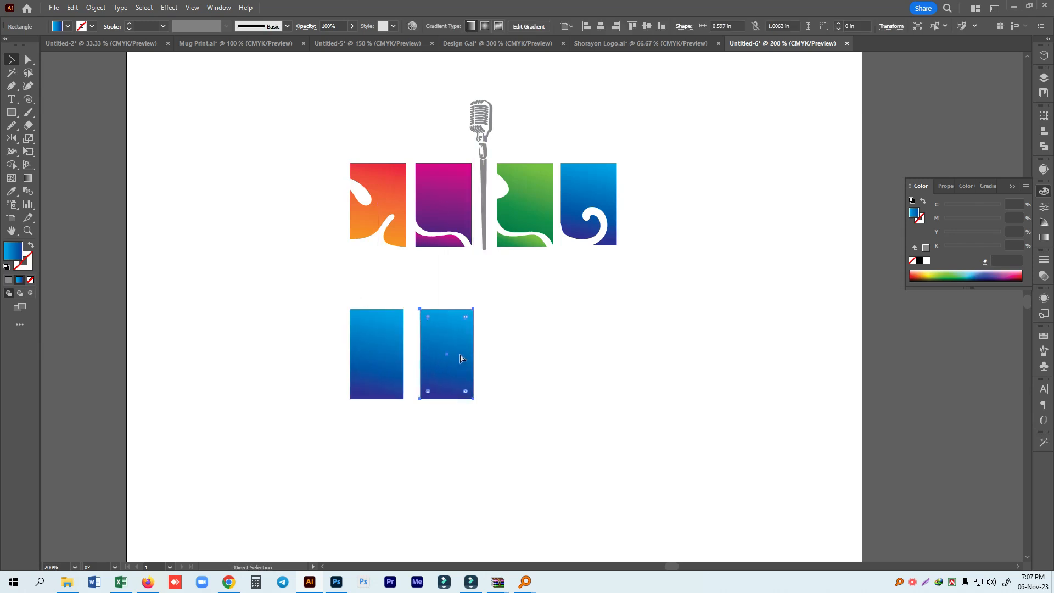
key(ctrl+d)
key(ctrl+d)
click(760, 369)
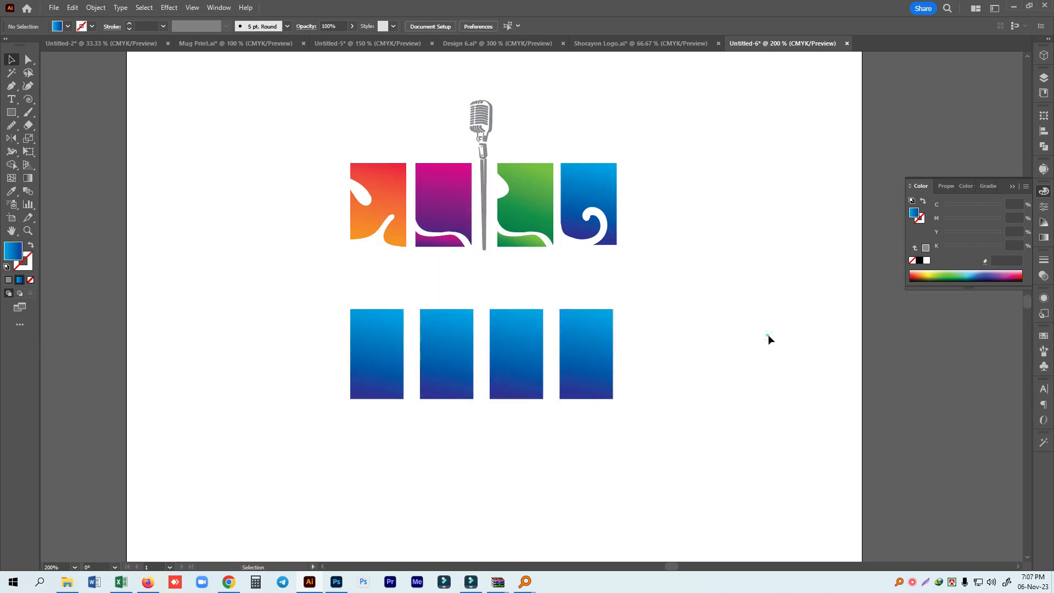
- Erase a teardrop and a curved stem from the first rectangle, and a descending wave across the lower part of the second
key(ctrl+plus)
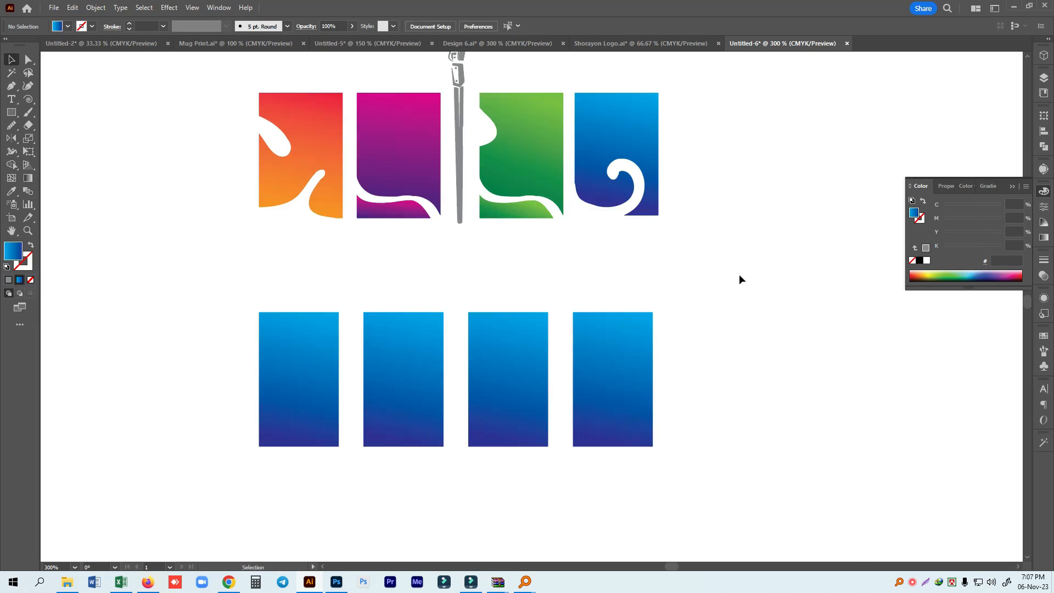
scroll(717, 301, down, 3)
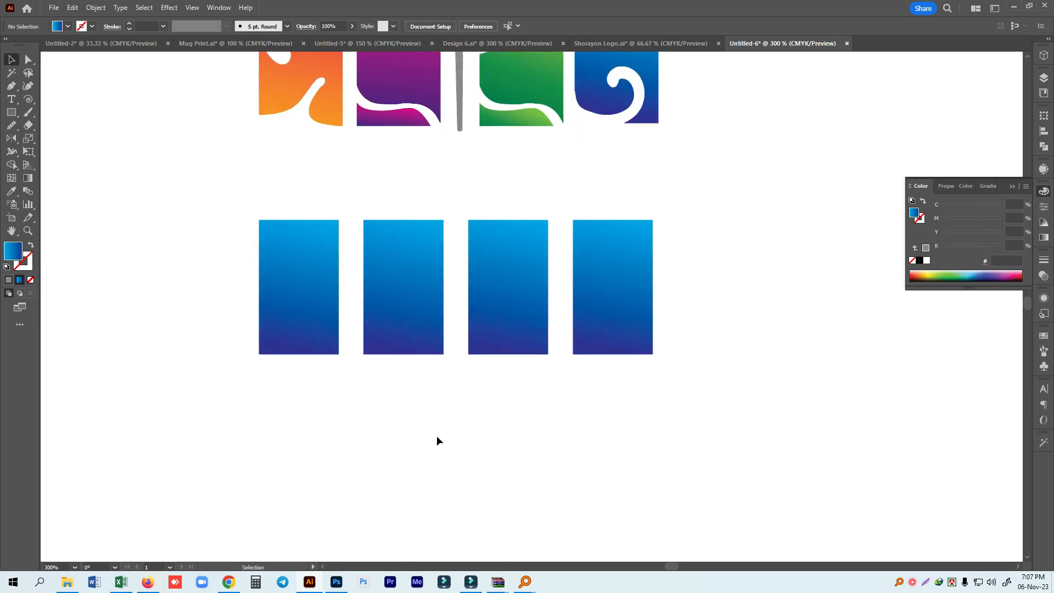
scroll(429, 441, up, 2)
drag(28, 125, 68, 126)
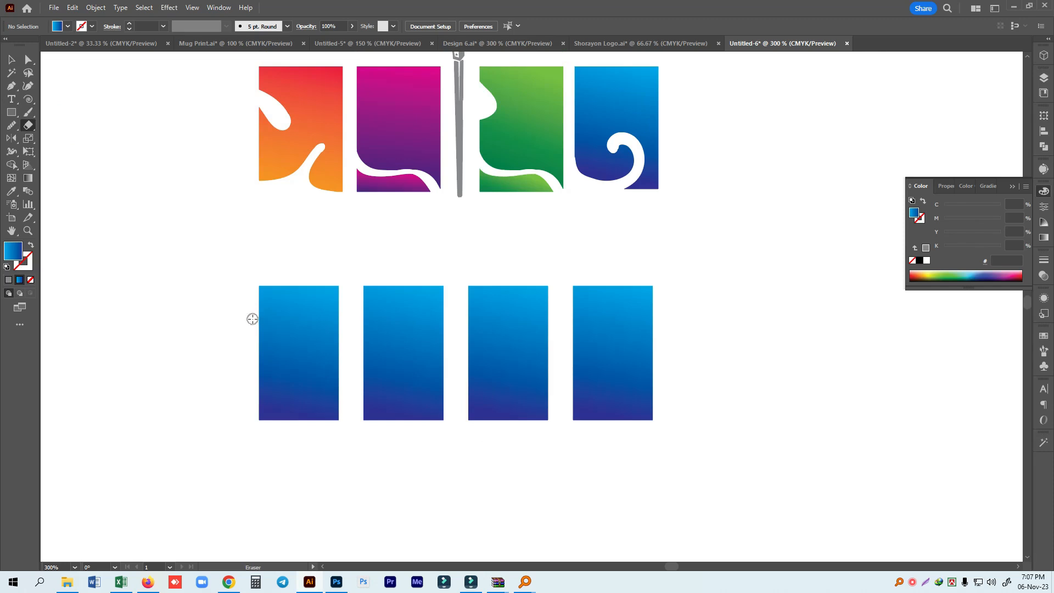
drag(259, 315, 285, 342)
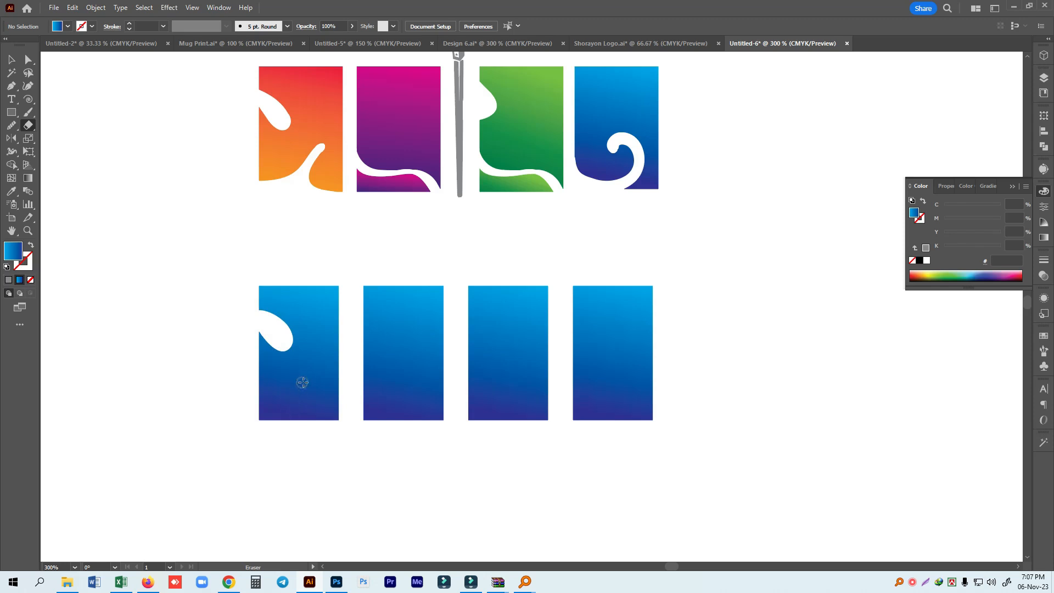
mouse_move(251, 421)
mouse_down()
mouse_move(291, 404)
mouse_move(321, 373)
mouse_up()
mouse_move(295, 397)
mouse_down()
mouse_move(312, 427)
mouse_move(279, 423)
mouse_up()
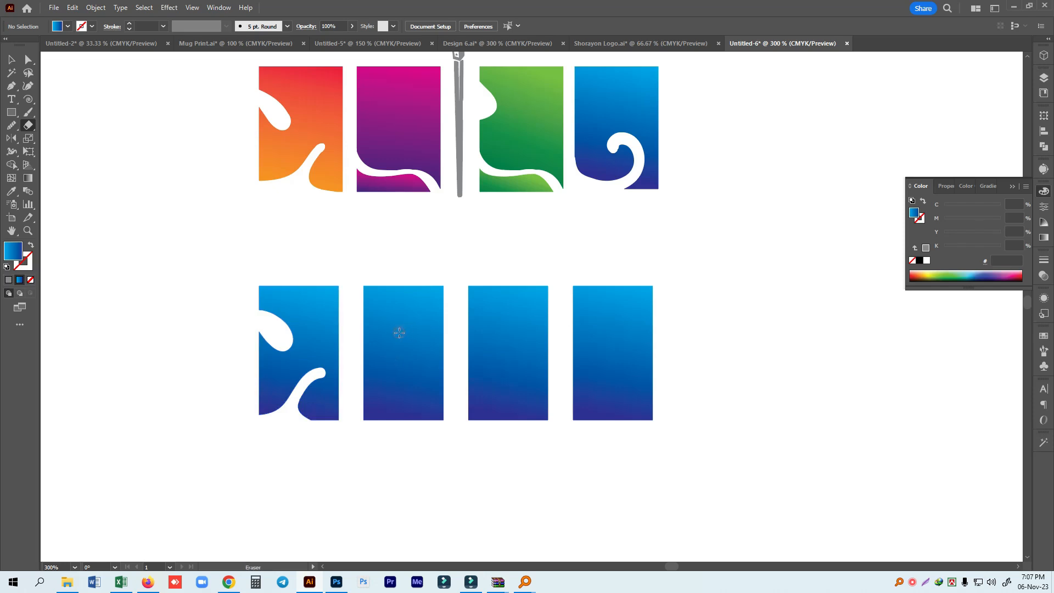
drag(356, 363, 453, 429)
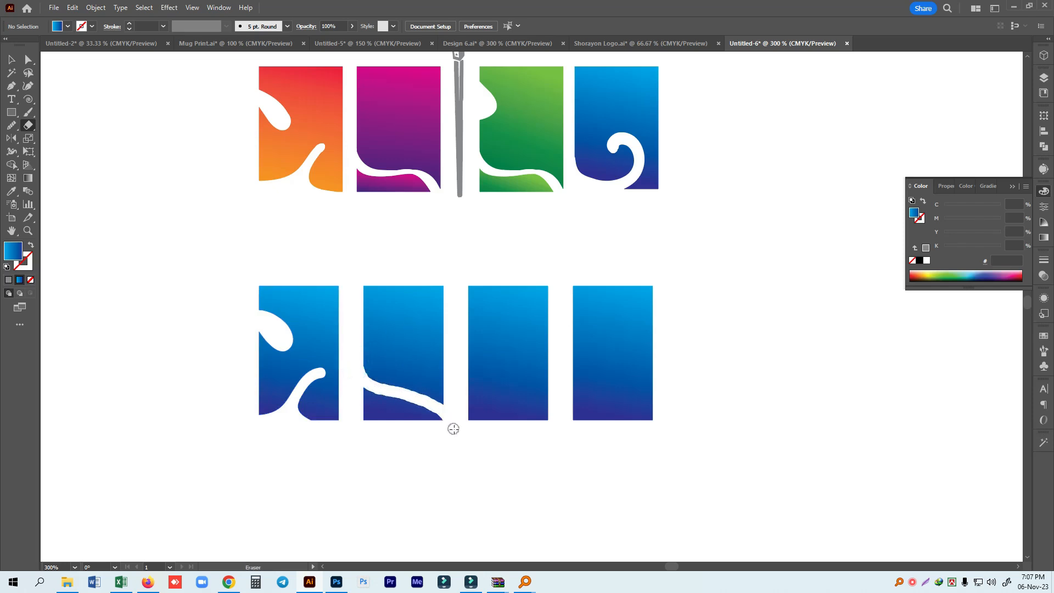
- Replace the third rectangle with a copy of the wave-cut second rectangle
scroll(493, 502, right, 2)
click(10, 59)
drag(428, 258, 479, 446)
key(Delete)
click(455, 288)
drag(341, 354, 451, 356)
click(484, 511)
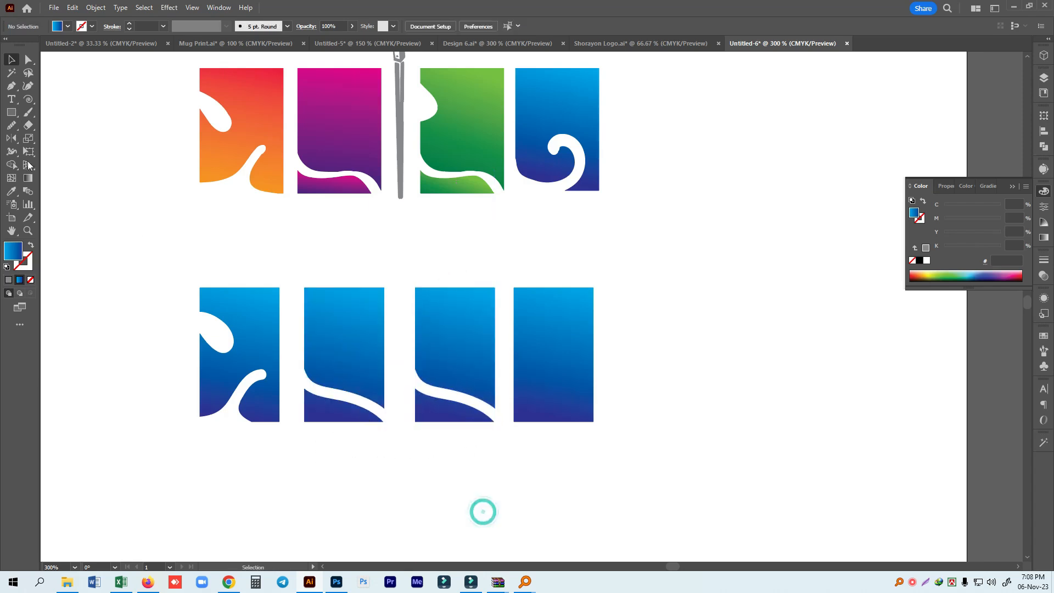
- Erase a rounded notch from the third rectangle's left edge and a curled hook from the lower part of the fourth
click(28, 125)
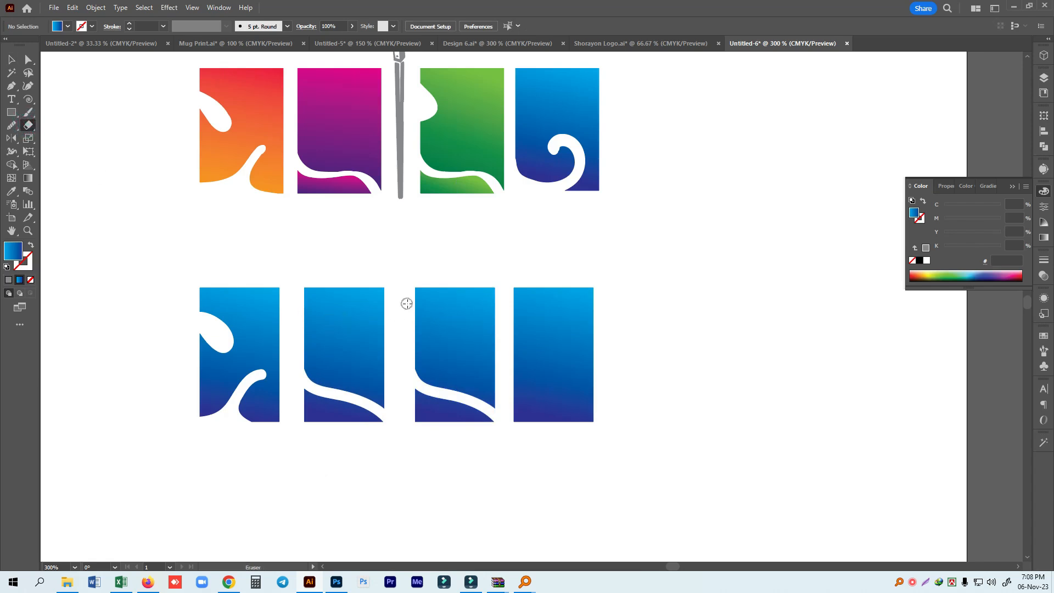
mouse_move(410, 313)
mouse_down()
mouse_move(426, 324)
mouse_move(409, 343)
mouse_up()
mouse_move(545, 385)
mouse_down()
mouse_move(566, 374)
mouse_move(577, 387)
mouse_move(573, 420)
mouse_move(556, 424)
mouse_up()
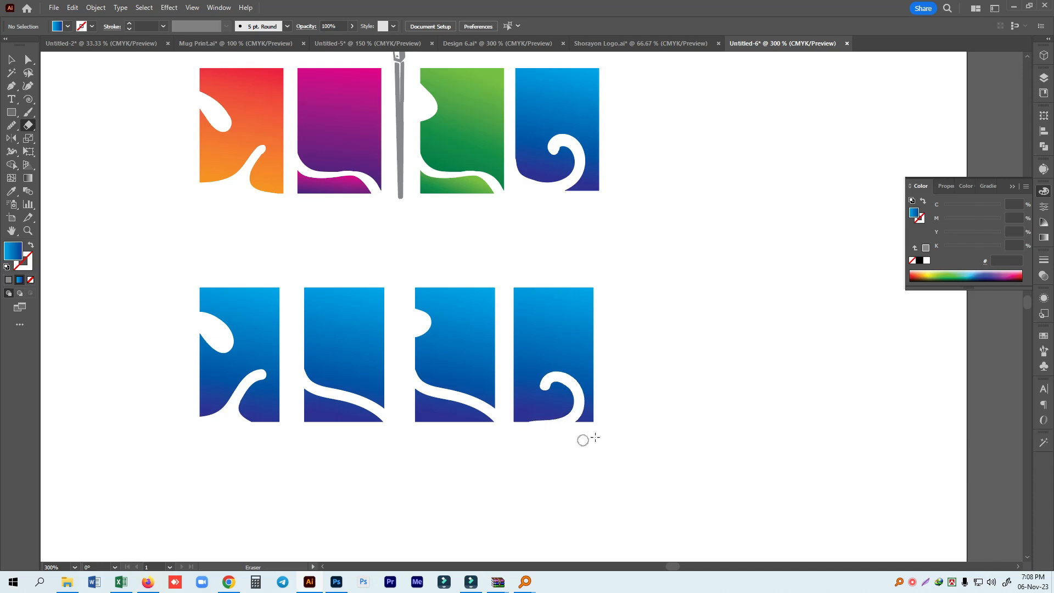
key(ctrl+z)
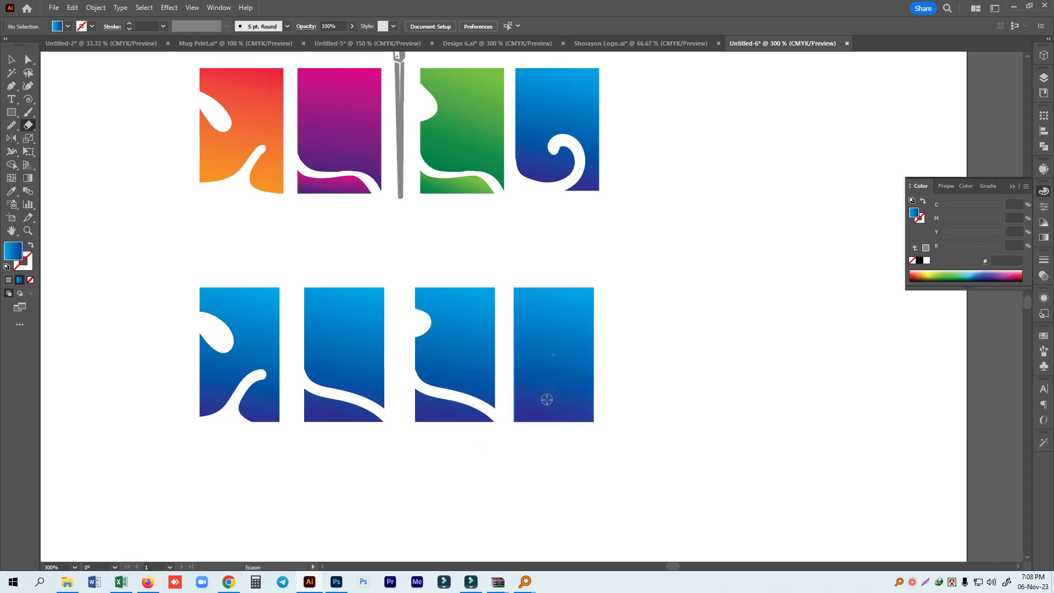
drag(549, 393, 554, 378)
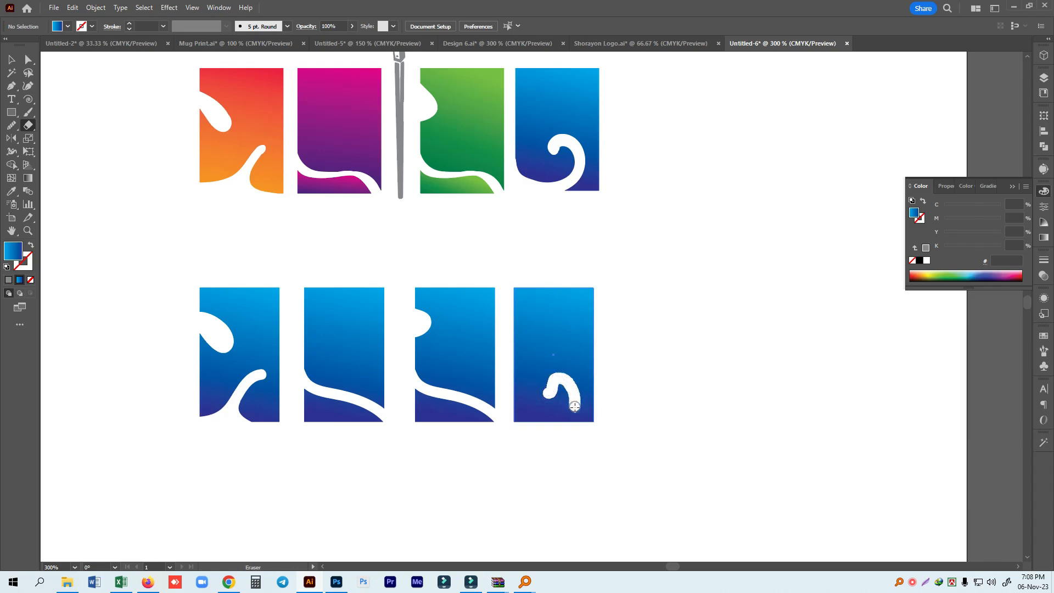
drag(570, 421, 570, 431)
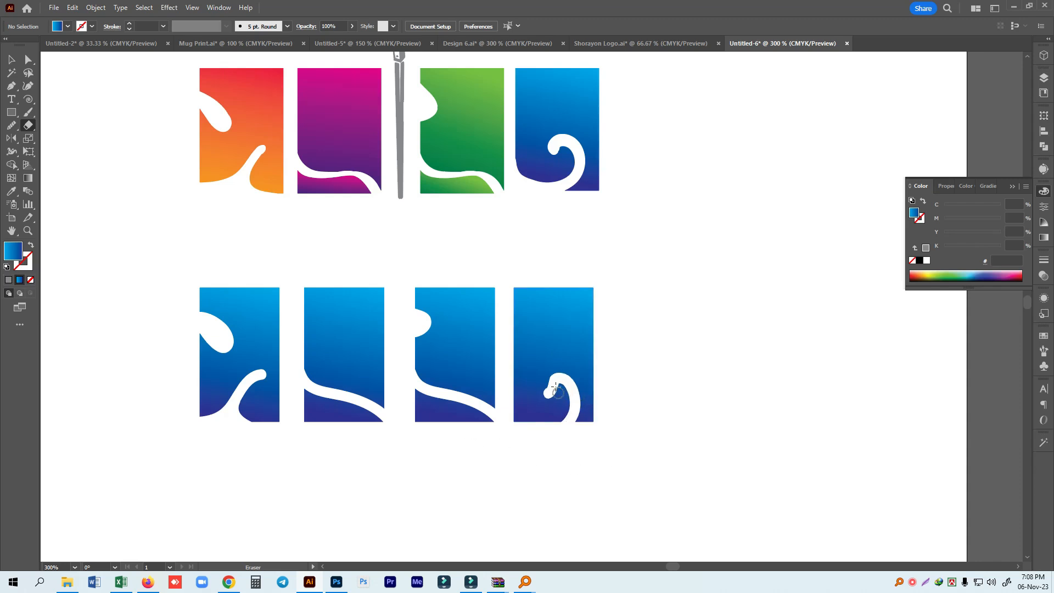
drag(552, 385, 549, 391)
drag(573, 390, 569, 428)
- Round off the lower-left corner of the fourth rectangle
click(28, 57)
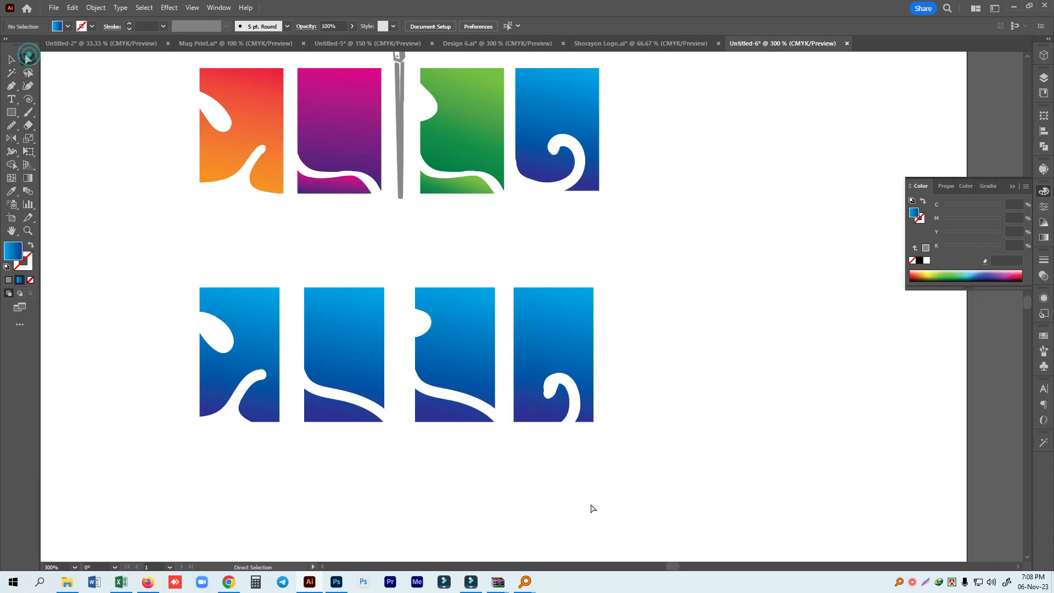
drag(504, 407, 539, 381)
click(747, 385)
drag(729, 391, 707, 394)
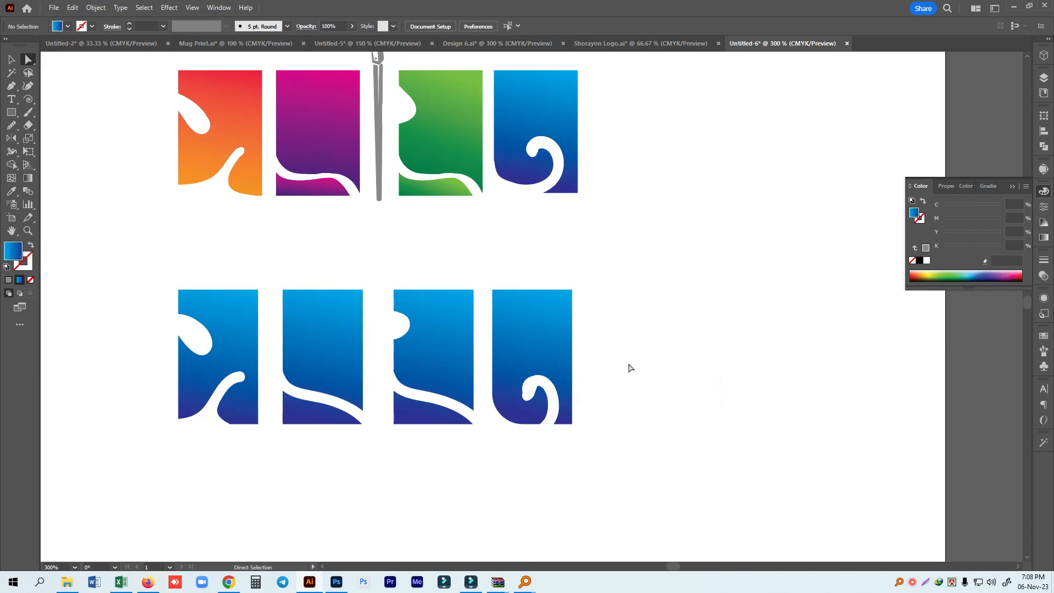
- Shift the third and fourth rectangles right and place an enlarged copy of the microphone in the gap after the second
click(12, 60)
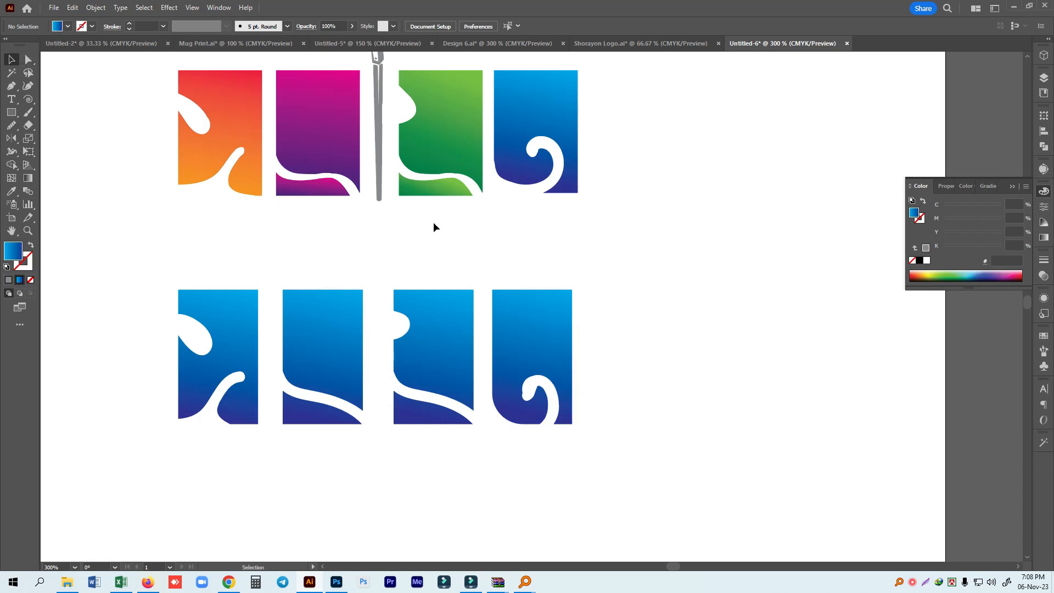
drag(684, 258, 387, 472)
drag(427, 376, 502, 379)
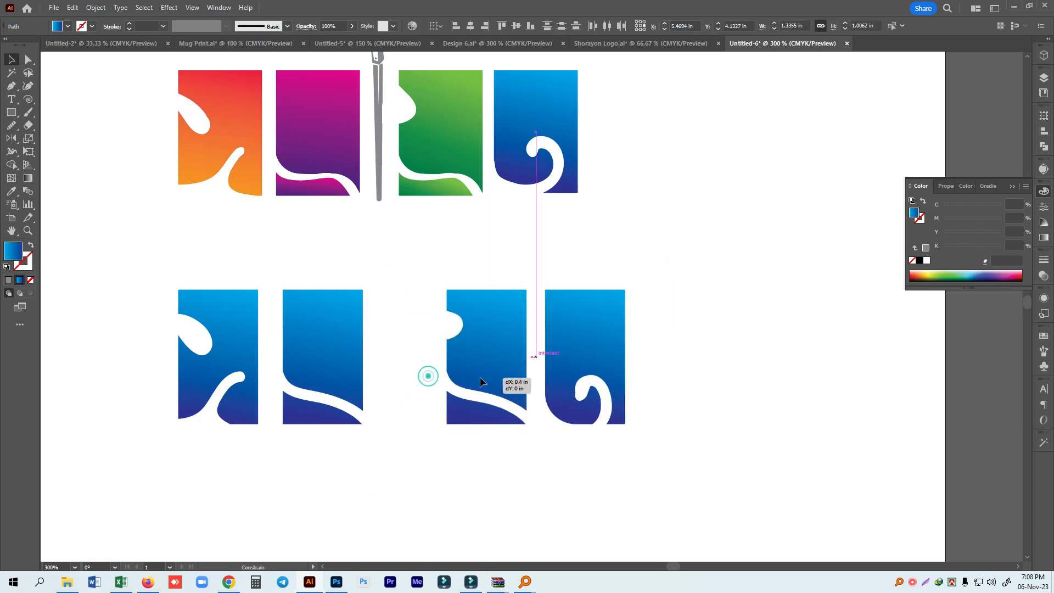
alt+drag(380, 134, 399, 368)
shift+drag(395, 434, 399, 521)
drag(399, 412, 390, 361)
- Bring the right pair of rectangles closer to the microphone and move the whole new design down the artboard
drag(435, 267, 732, 516)
drag(572, 341, 544, 341)
drag(679, 272, 88, 445)
scroll(440, 238, down, 2)
drag(439, 237, 497, 387)
scroll(559, 348, down, 4)
click(872, 367)
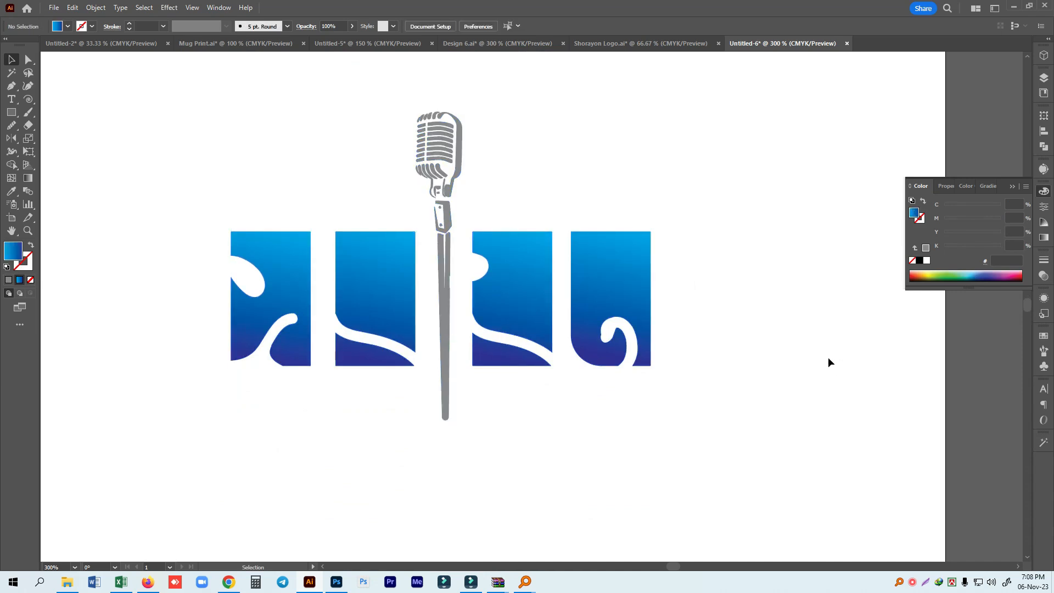
- Tighten the spacing by moving the first rectangle towards the second, the left pair towards the microphone and the right pair slightly left
drag(182, 176, 241, 391)
drag(304, 272, 314, 273)
drag(229, 169, 419, 416)
drag(408, 341, 416, 343)
drag(763, 227, 492, 403)
key(Left)
key(Left)
key(Left)
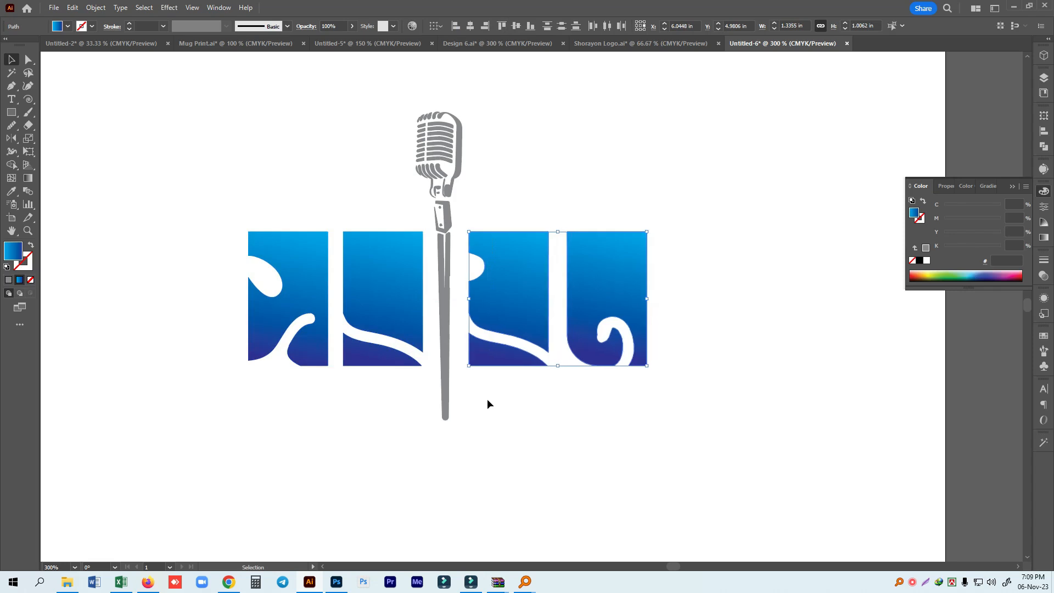
- Lower all four rectangles slightly relative to the microphone
drag(202, 203, 374, 424)
drag(395, 294, 397, 314)
click(858, 399)
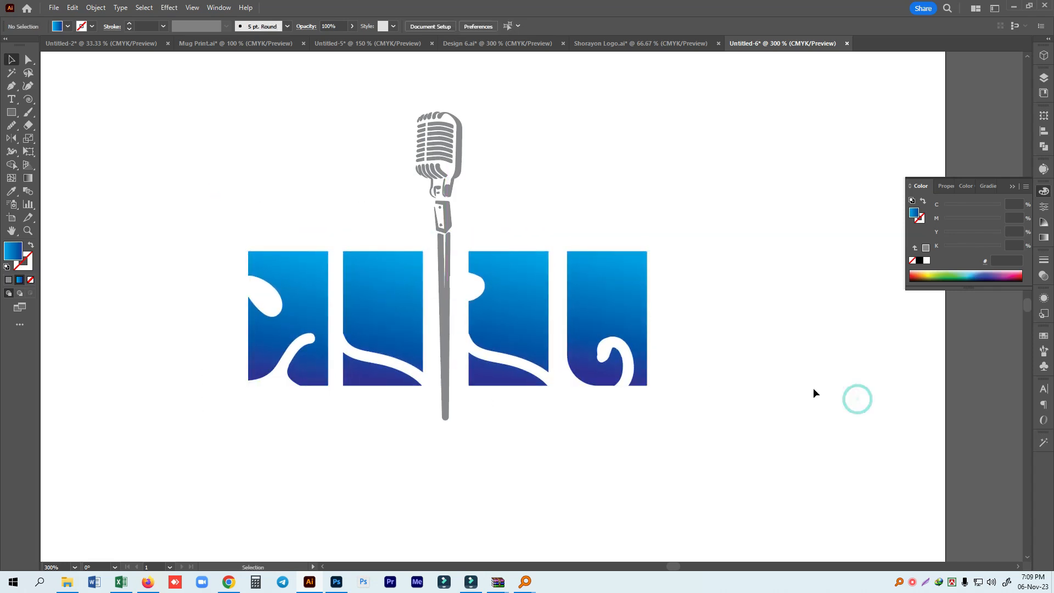
- Switch to Chrome and filter the "brand color" image results by teal
click(228, 582)
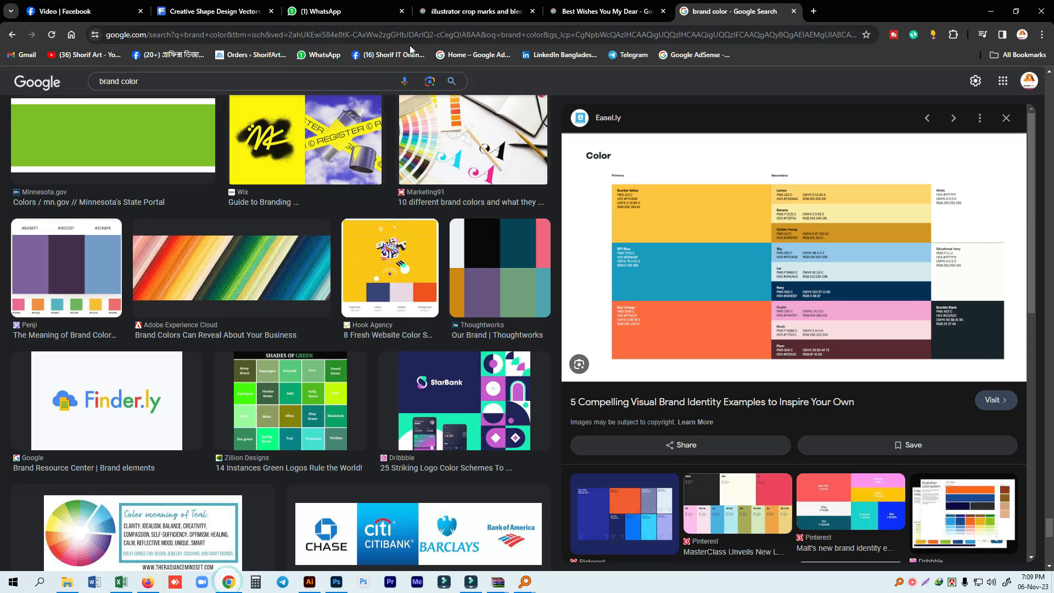
scroll(189, 118, up, 5)
click(164, 80)
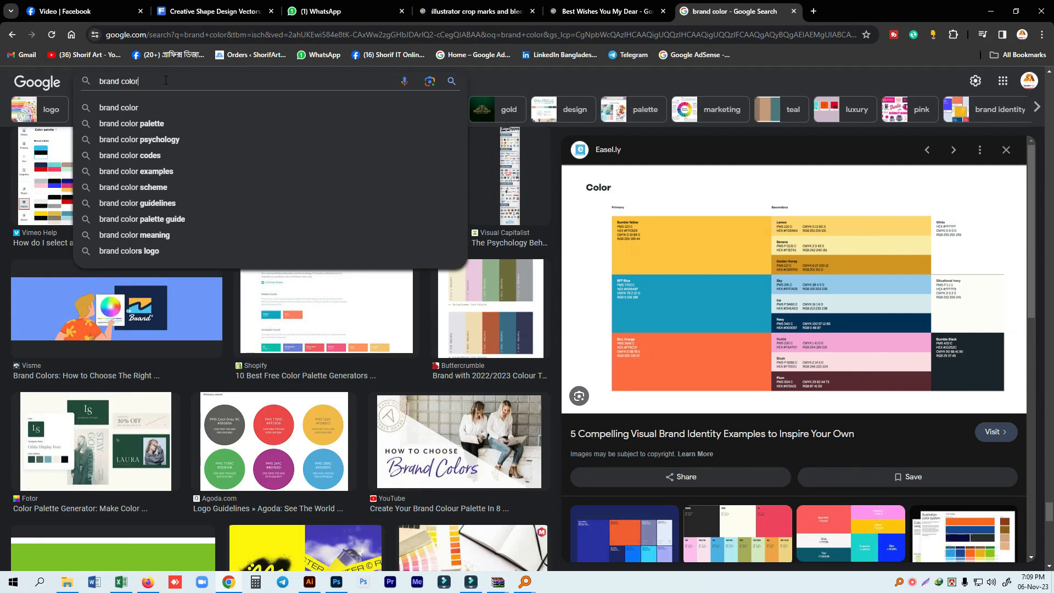
click(791, 113)
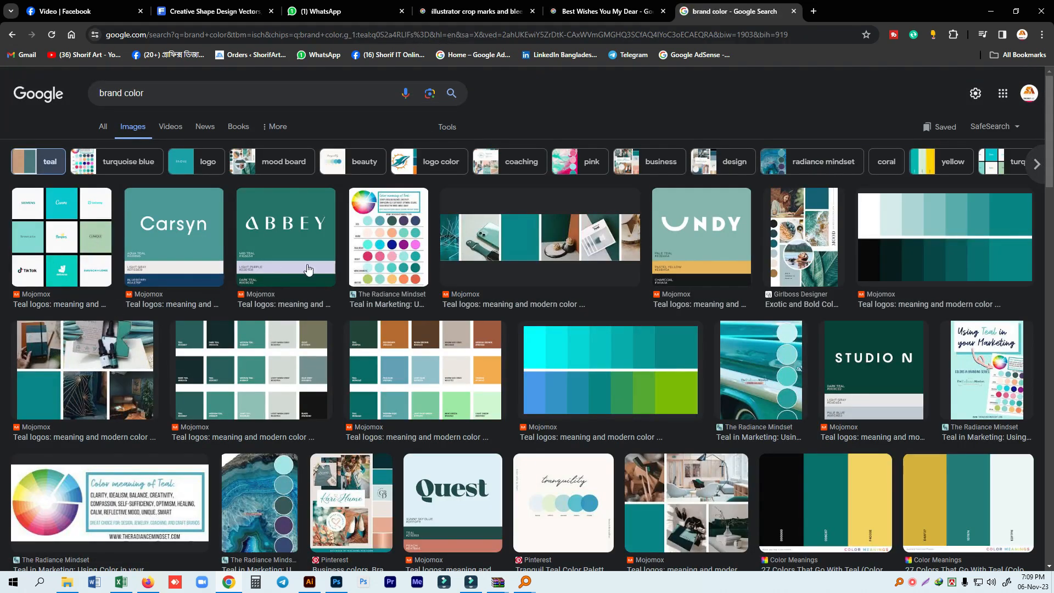
- Look through the teal brand colour image results for a palette that suits the logo
scroll(430, 269, down, 1)
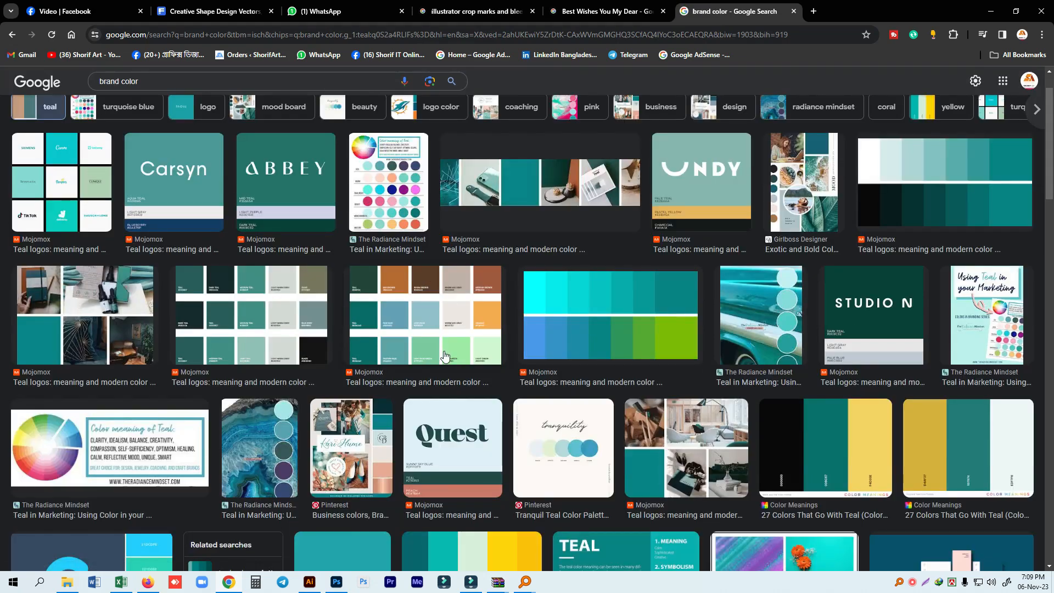
scroll(445, 356, down, 6)
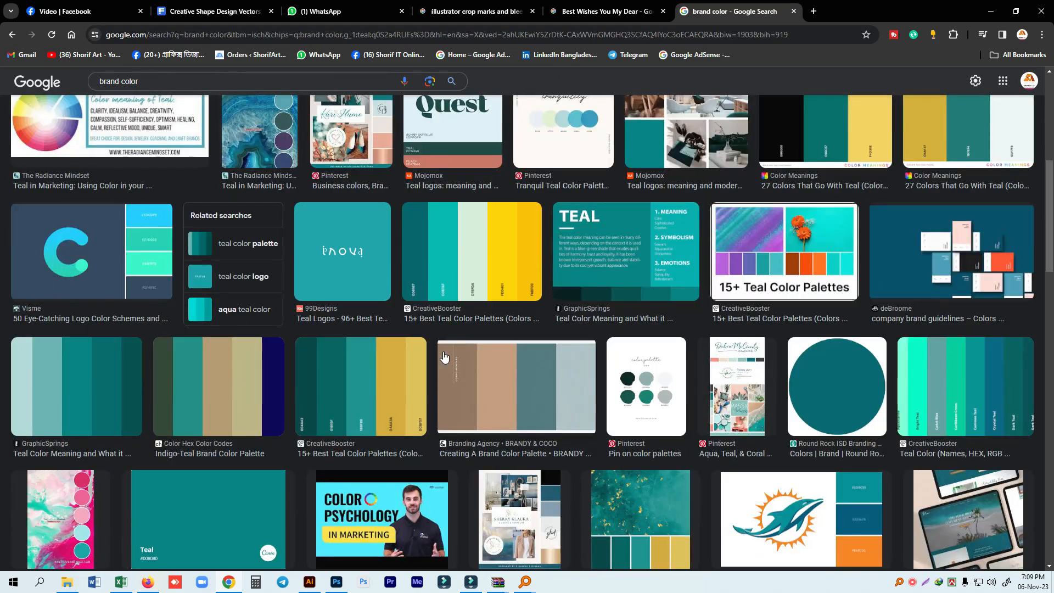
scroll(445, 358, down, 4)
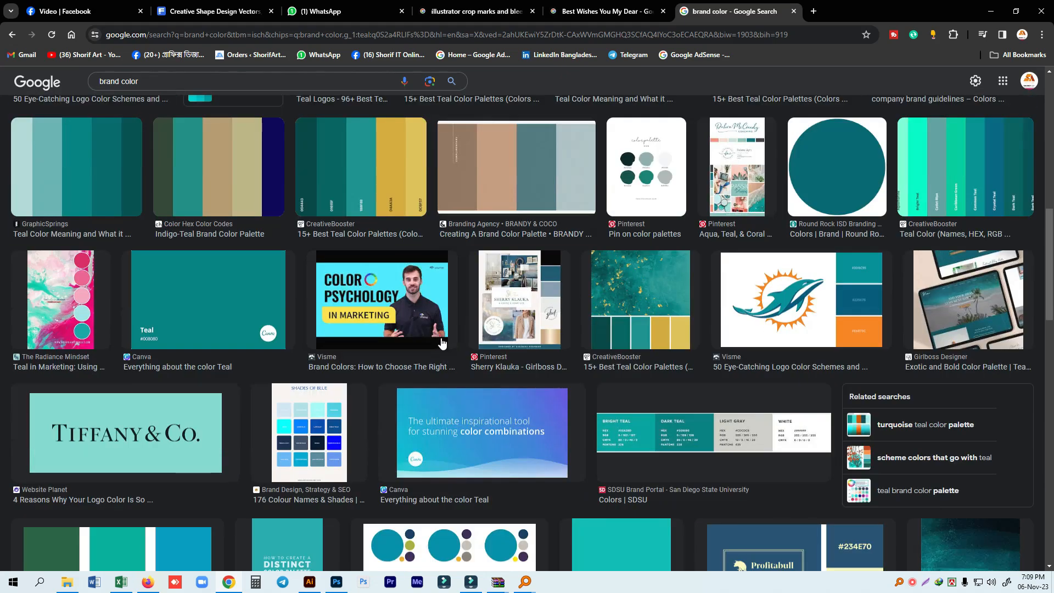
scroll(443, 343, down, 3)
scroll(472, 339, up, 2)
scroll(490, 336, down, 4)
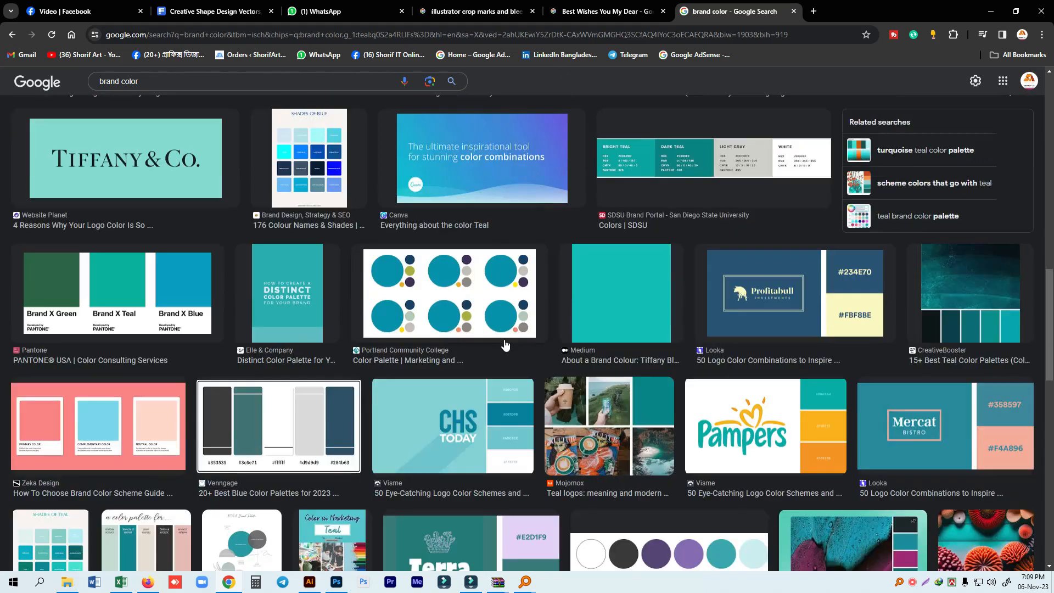
scroll(509, 346, down, 9)
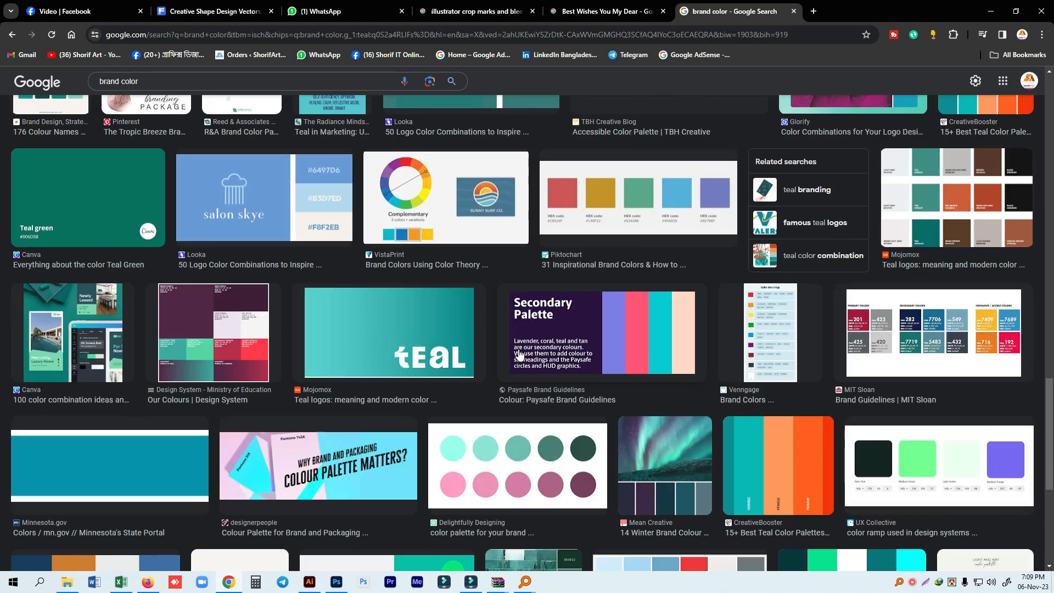
scroll(520, 356, down, 4)
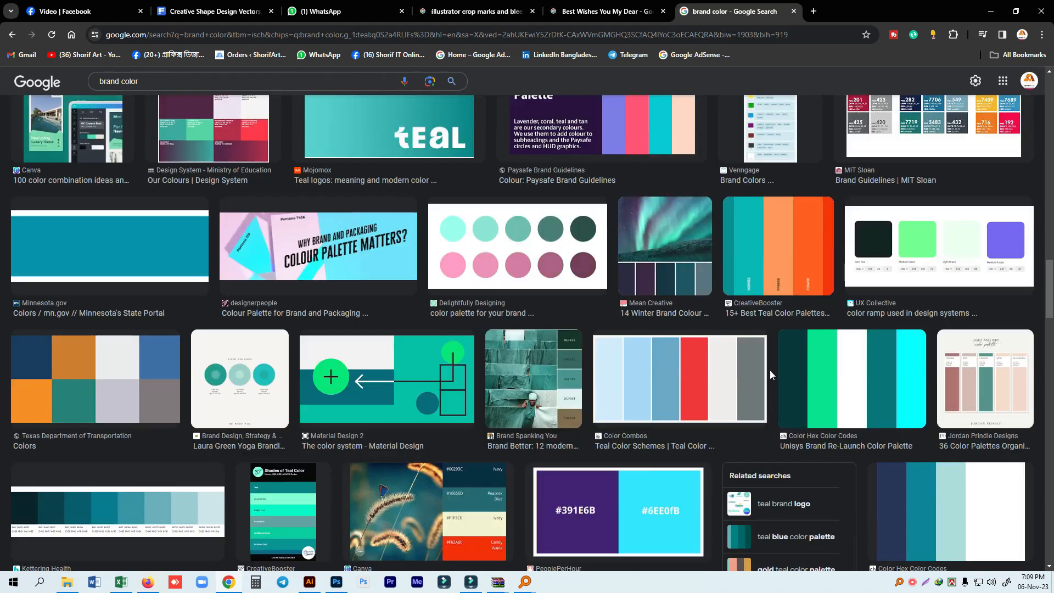
scroll(356, 342, down, 4)
scroll(167, 297, up, 3)
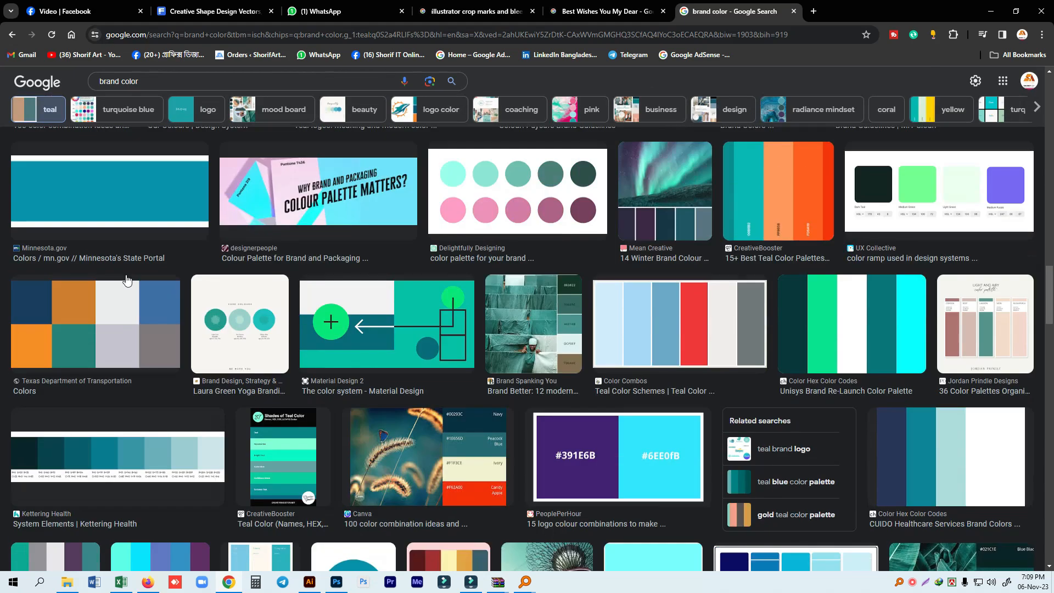
scroll(725, 483, down, 4)
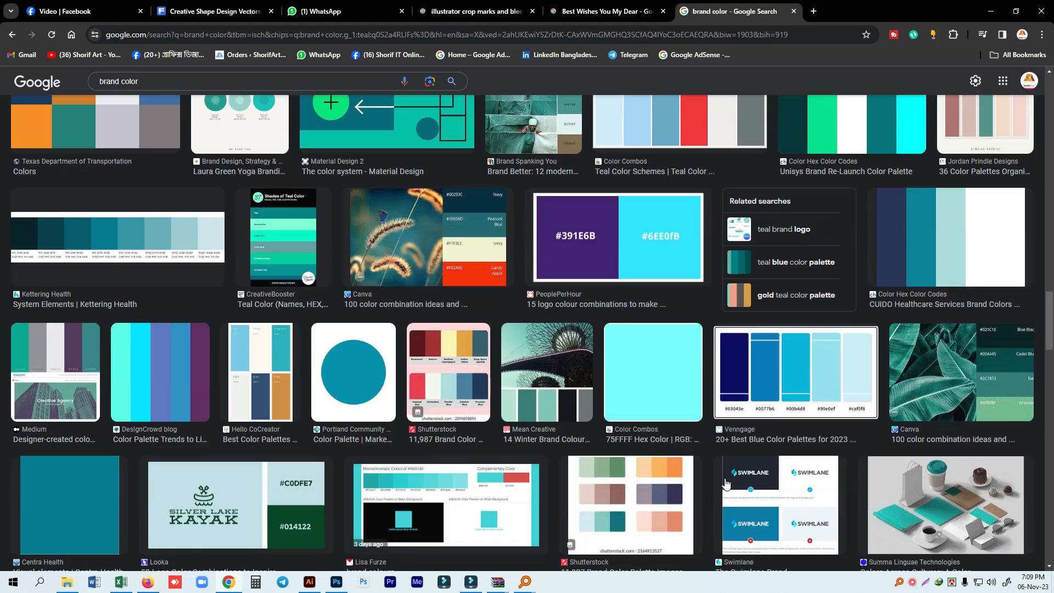
- Open the Shutterstock ten-swatch brand colour palette with Rosewood and Auburn and copy its image
click(463, 387)
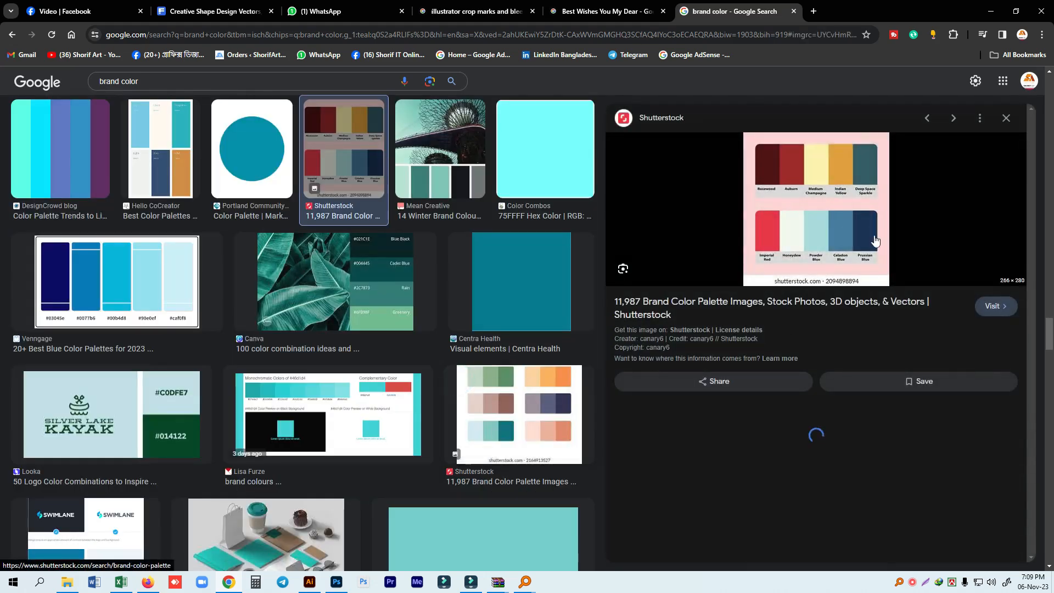
right_click(799, 190)
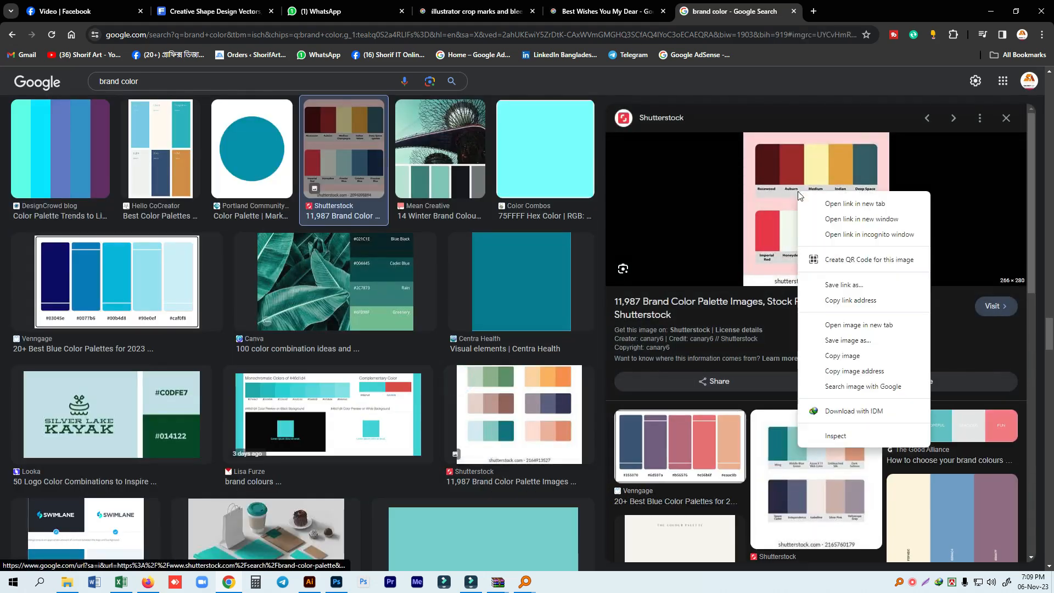
click(829, 356)
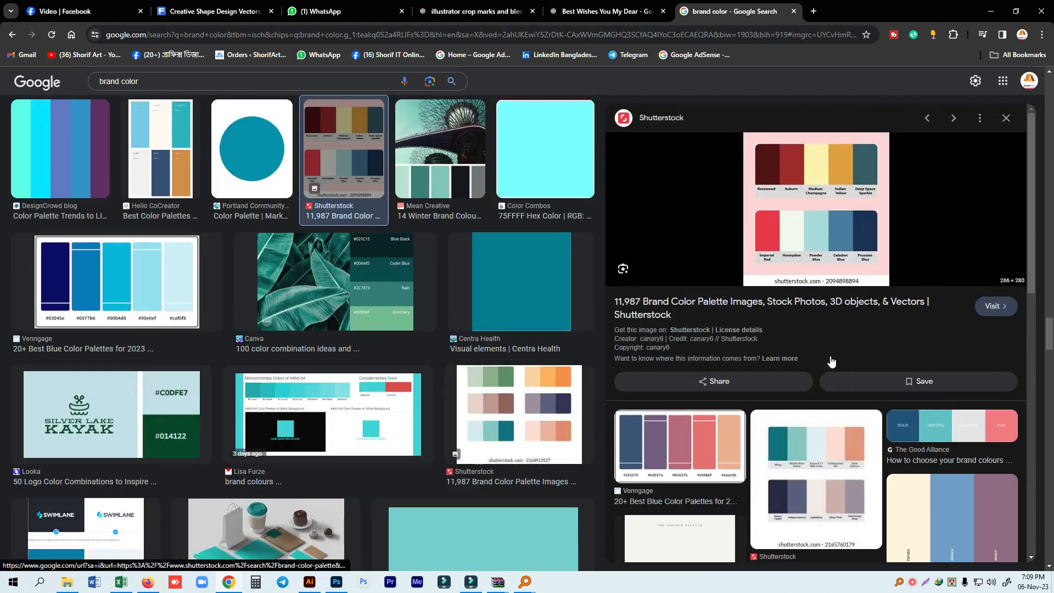
- Switch to Illustrator, paste the palette image, scale it down and place it just below the left rectangles
click(312, 583)
scroll(456, 449, down, 3)
key(ctrl+v)
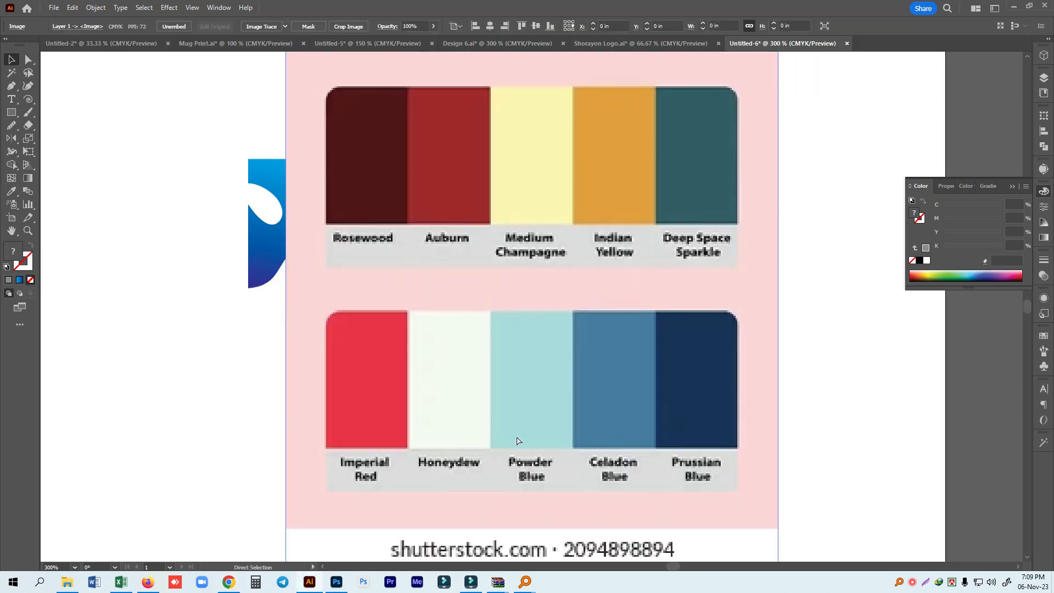
drag(778, 308, 508, 308)
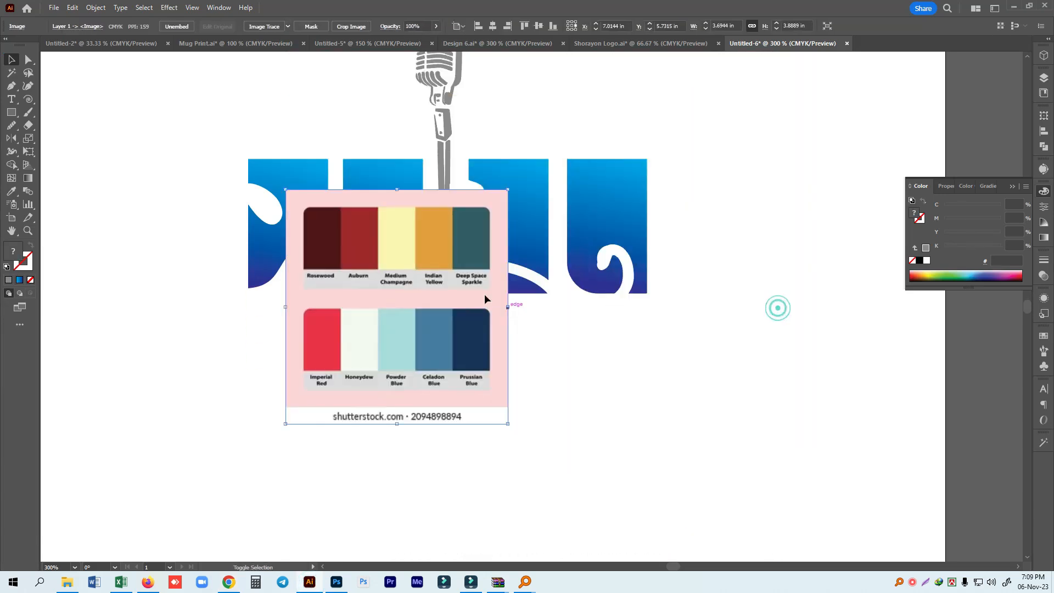
drag(429, 276, 372, 399)
- Fill the first rectangle with Auburn and the second with Indian Yellow, sampled from the palette image
click(311, 213)
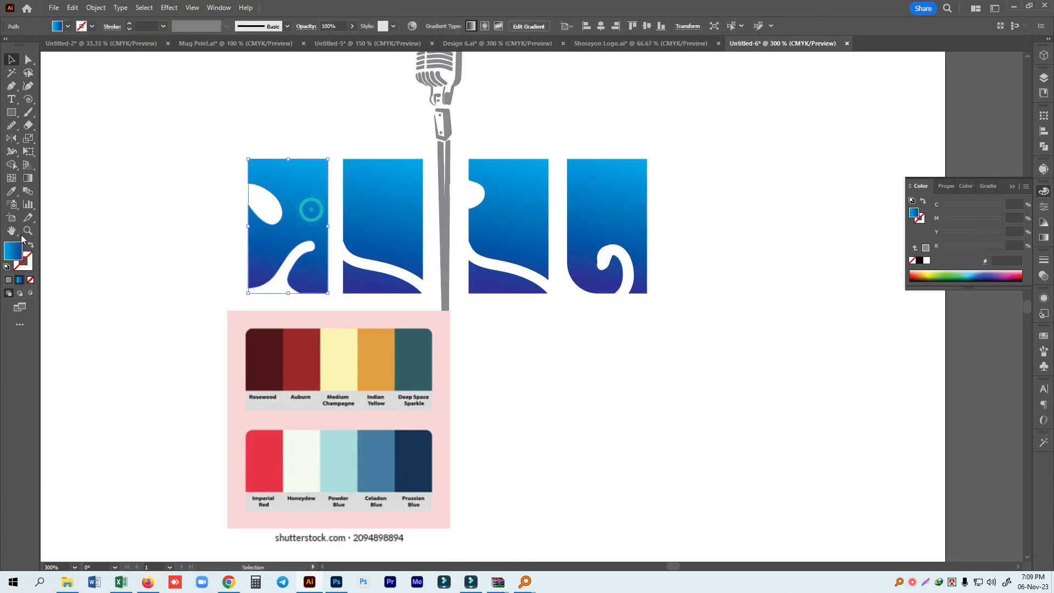
click(11, 191)
click(311, 346)
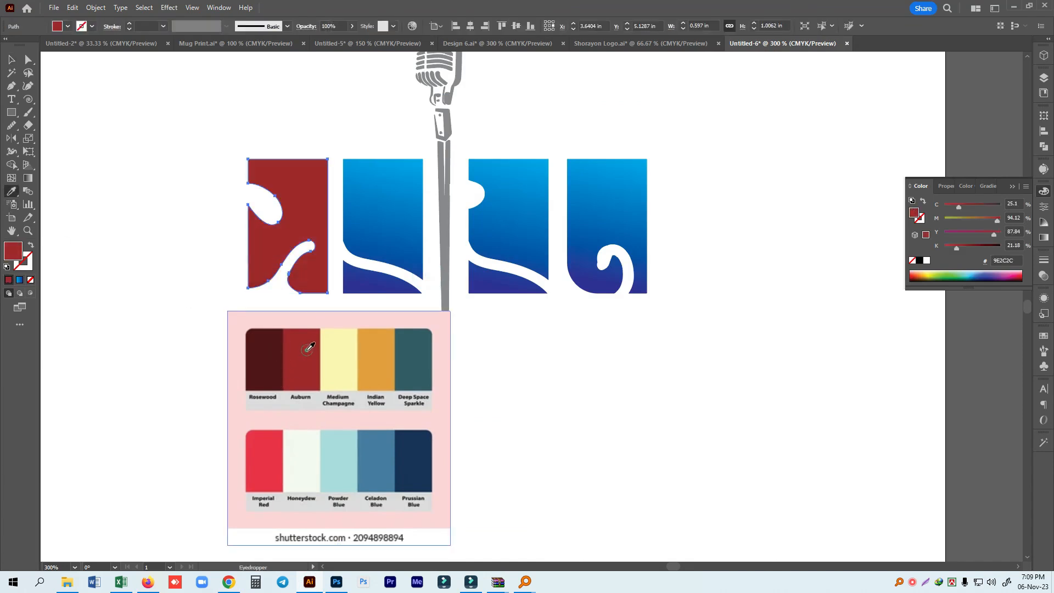
key(v)
click(399, 288)
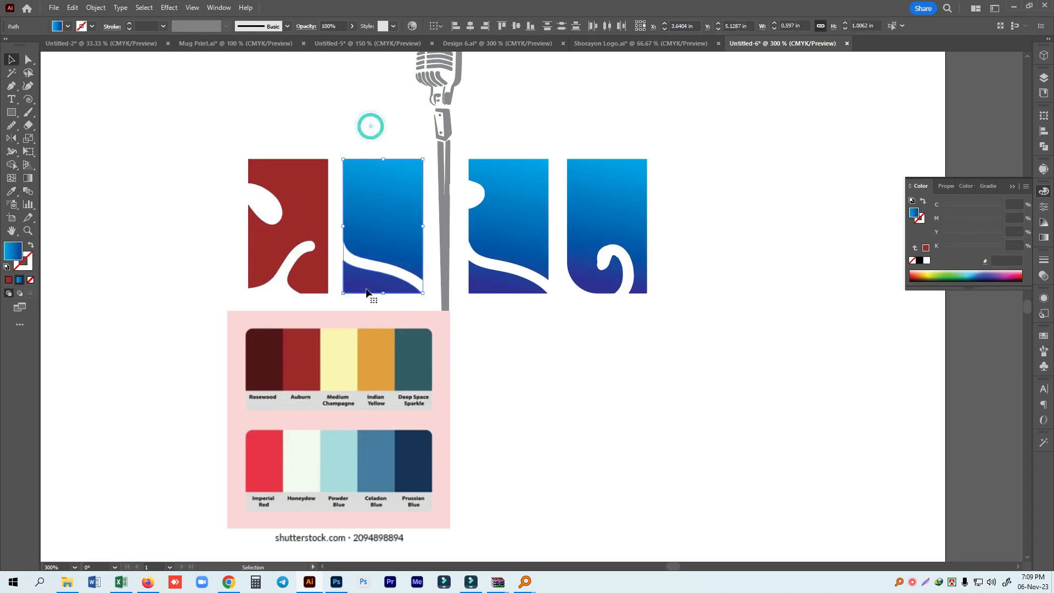
click(11, 191)
click(372, 353)
key(v)
- Fill the third rectangle with Celadon Blue sampled from the palette image
drag(525, 115, 480, 319)
key(i)
click(395, 446)
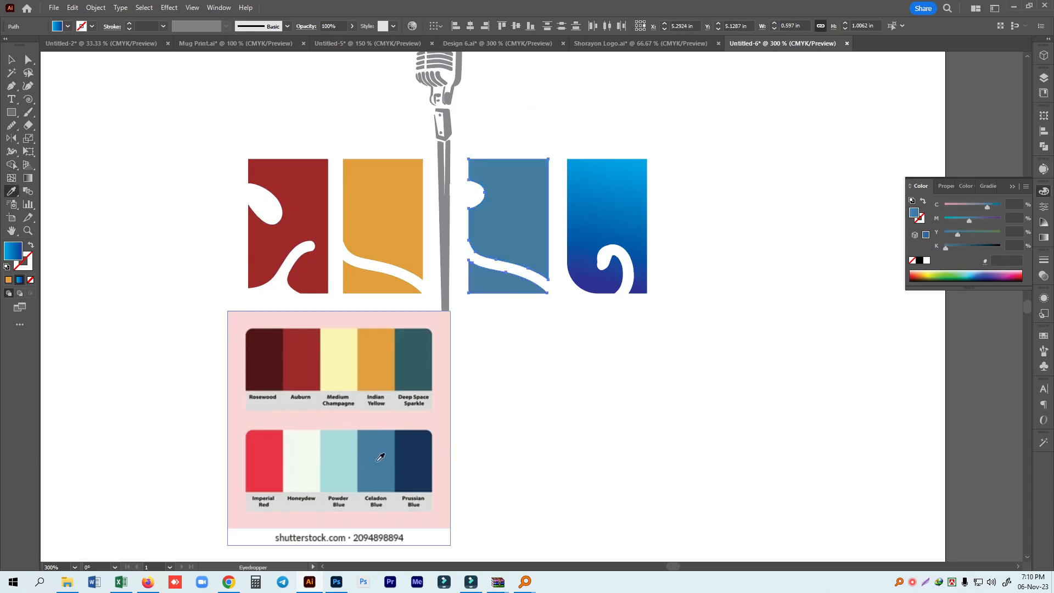
key(v)
- Try palette colours such as Prussian Blue, Rosewood, Powder Blue and Auburn on the fourth rectangle and settle on Indian Yellow
drag(741, 115, 598, 362)
key(i)
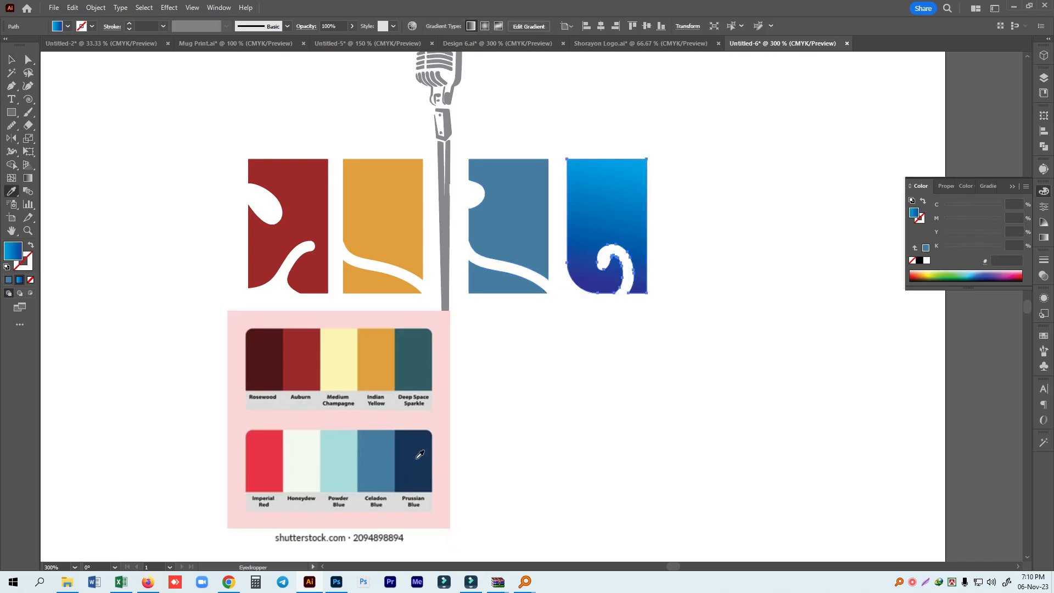
click(419, 451)
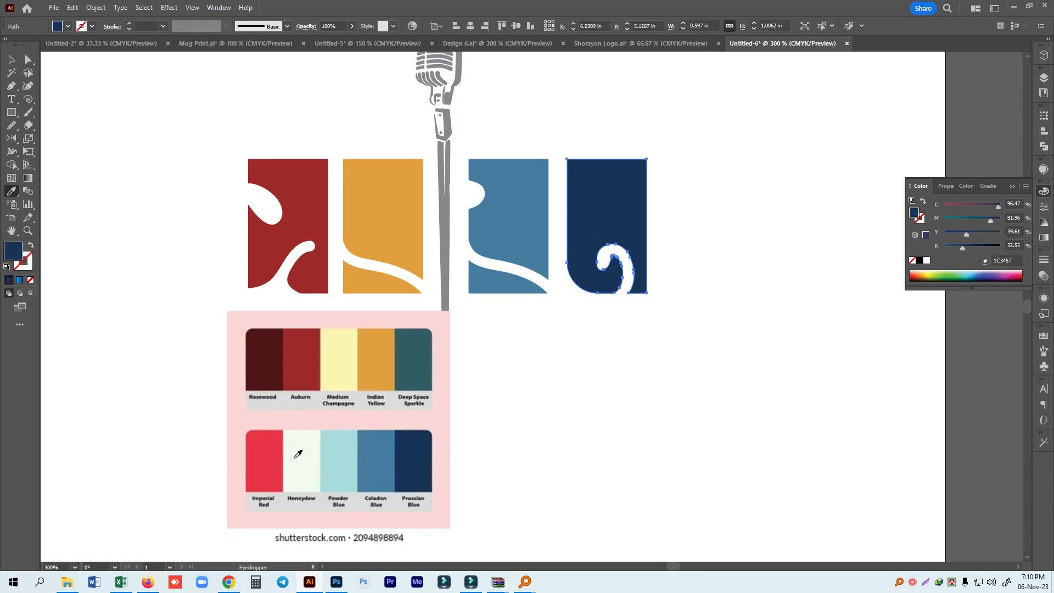
click(261, 456)
click(273, 355)
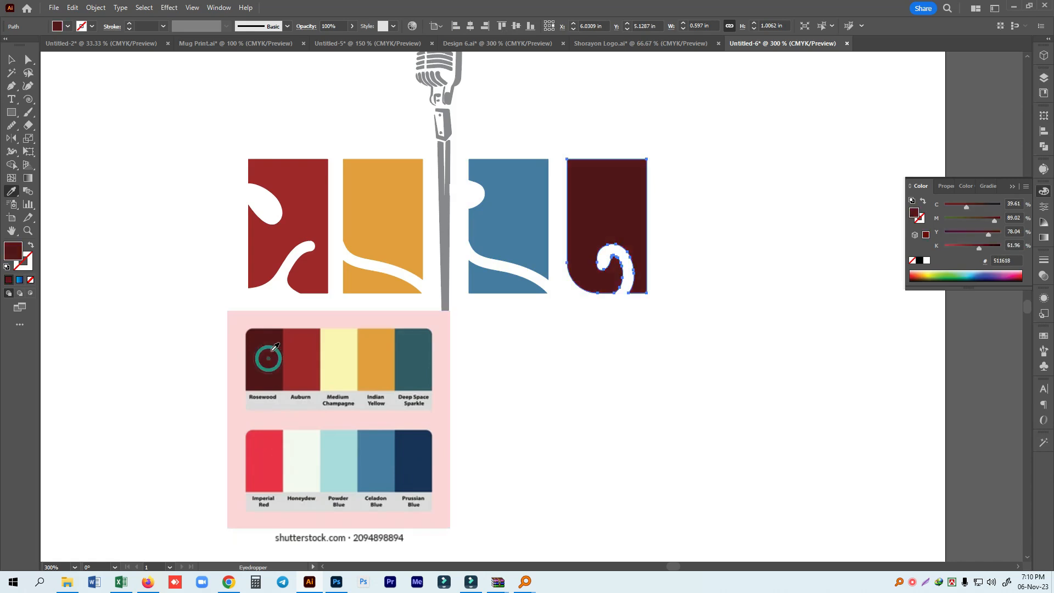
click(367, 457)
click(345, 462)
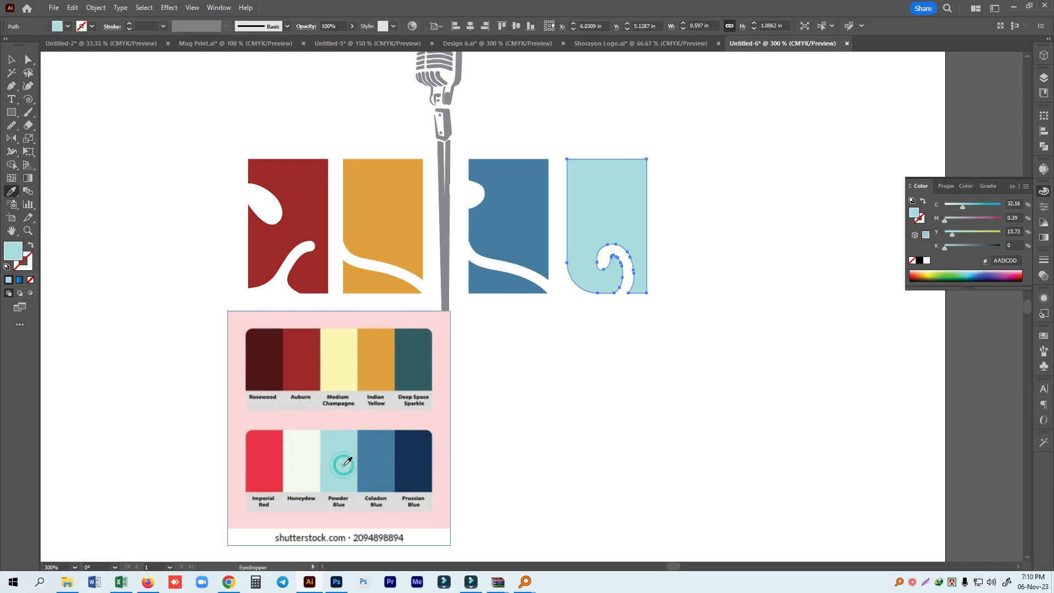
click(381, 357)
click(345, 359)
click(300, 356)
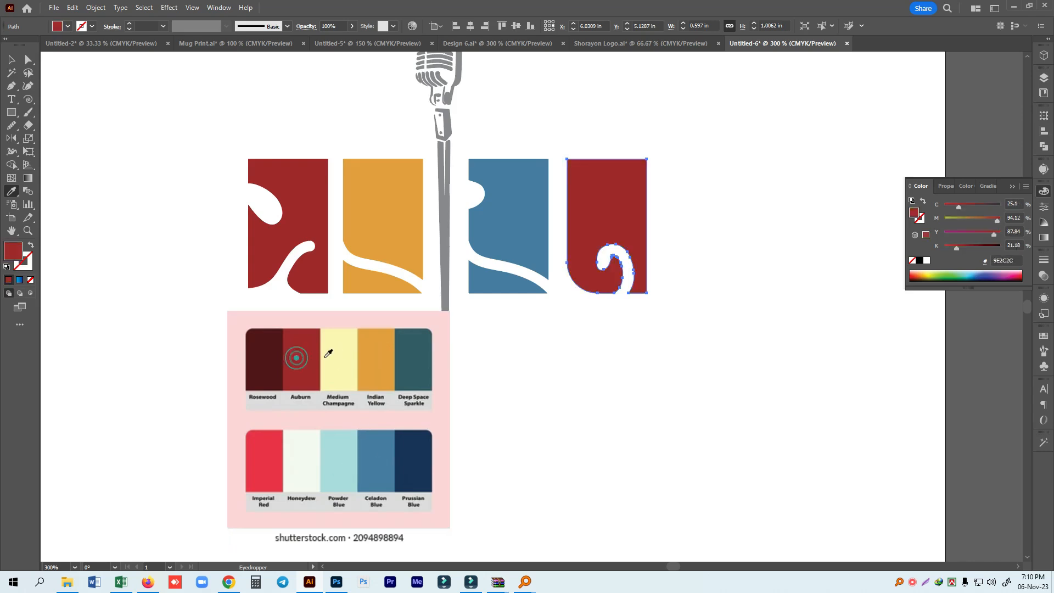
click(385, 355)
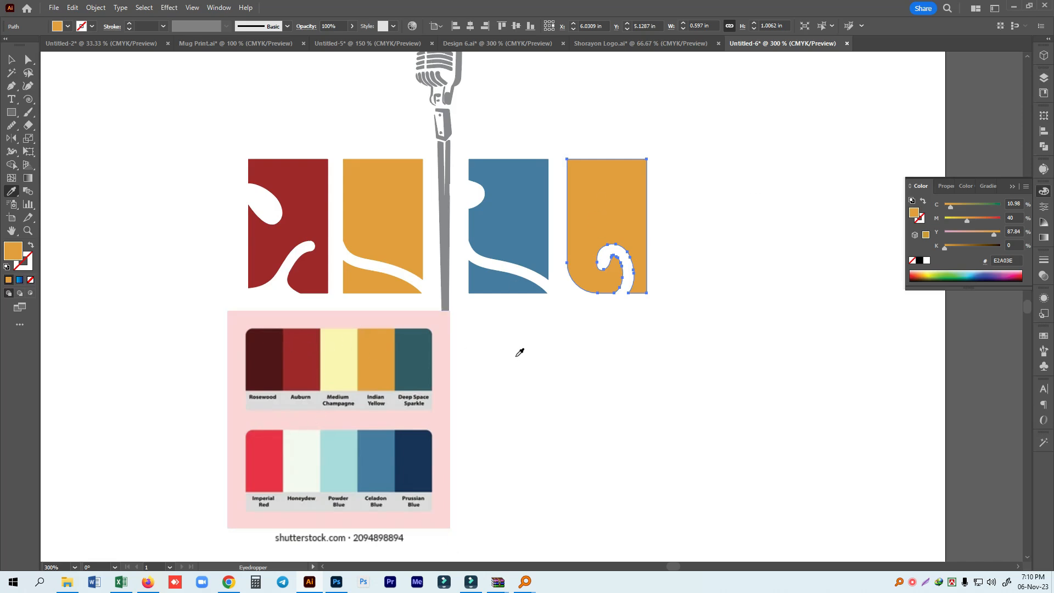
key(v)
click(460, 53)
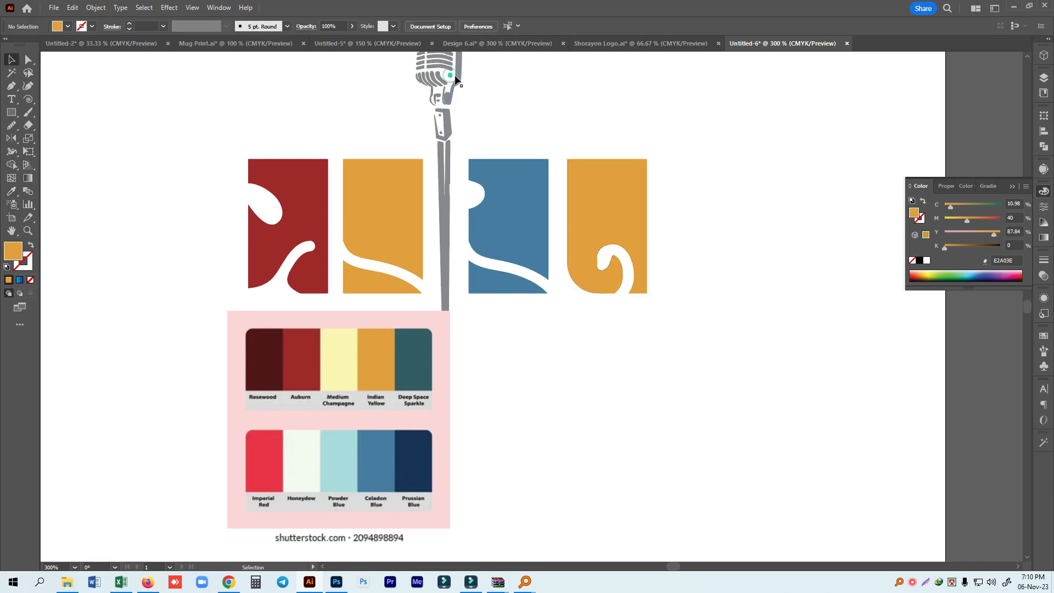
- Try Medium Champagne, Powder Blue, Prussian Blue and Imperial Red on the microphone, ending with Rosewood
click(452, 74)
key(i)
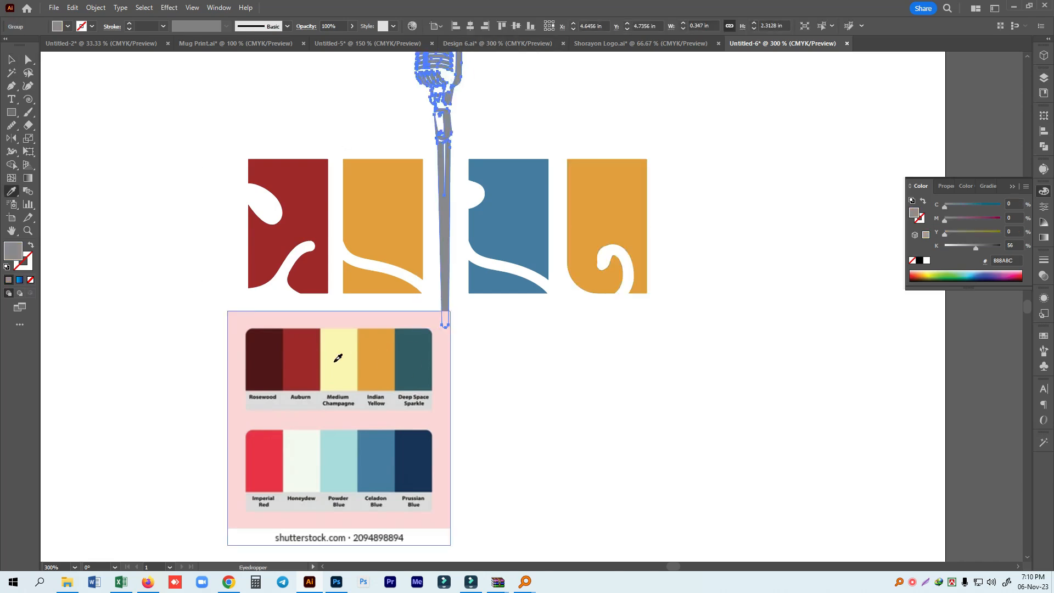
click(335, 359)
click(341, 468)
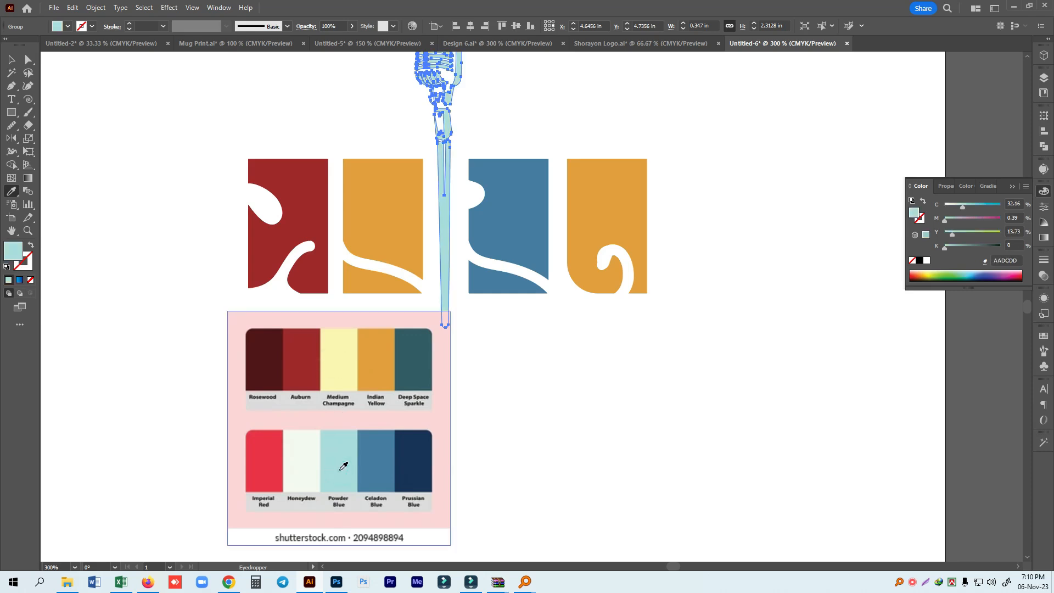
click(422, 454)
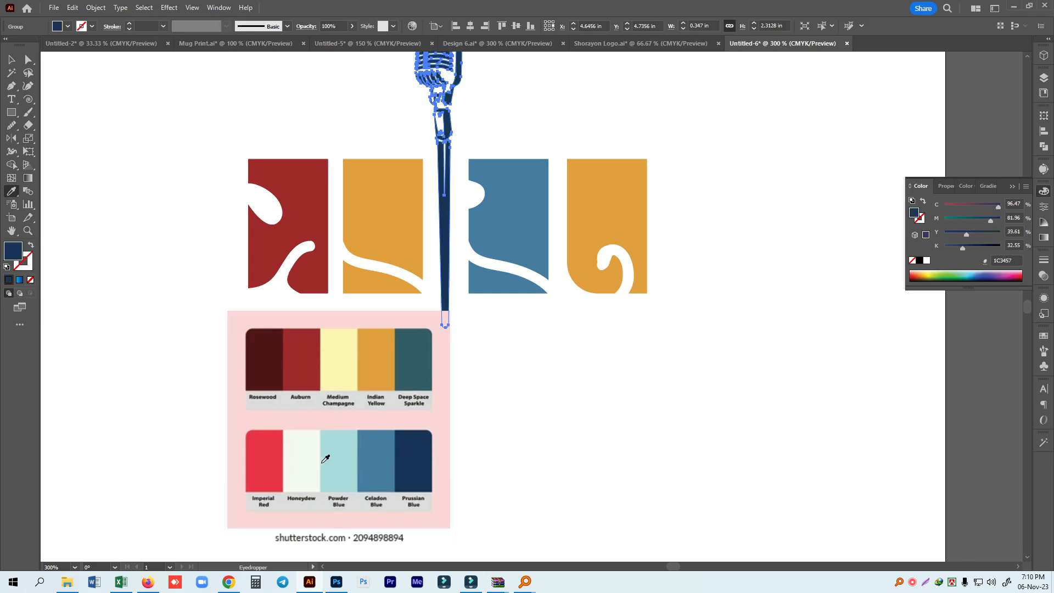
click(272, 450)
click(277, 350)
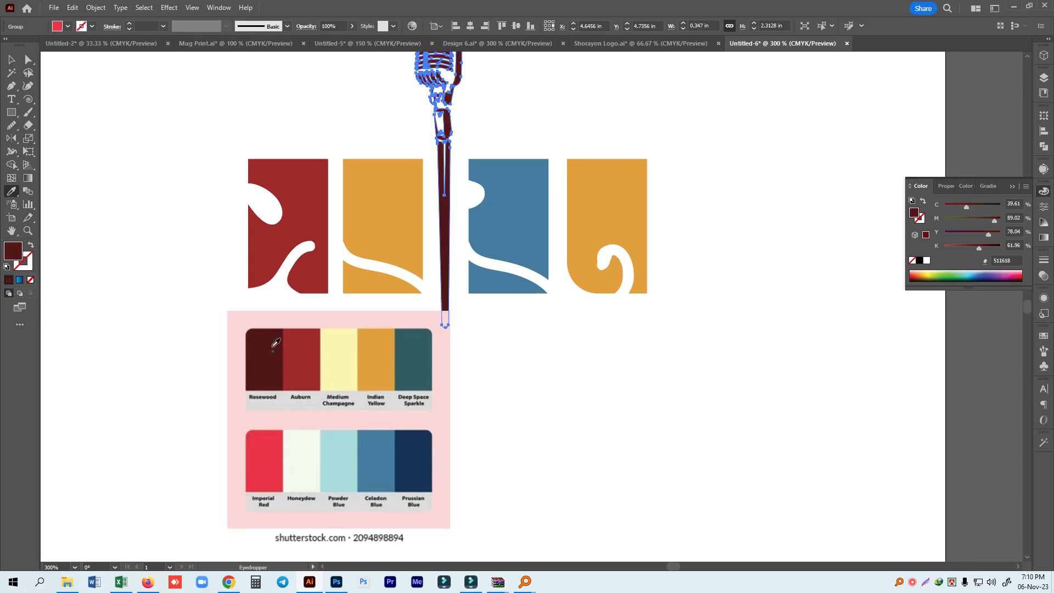
click(9, 56)
- Move the palette image to the right of the design and shift the microphone and all four rectangles down the artboard
drag(323, 447, 824, 315)
key(space)
drag(706, 331, 695, 444)
drag(184, 153, 661, 494)
scroll(659, 473, down, 3)
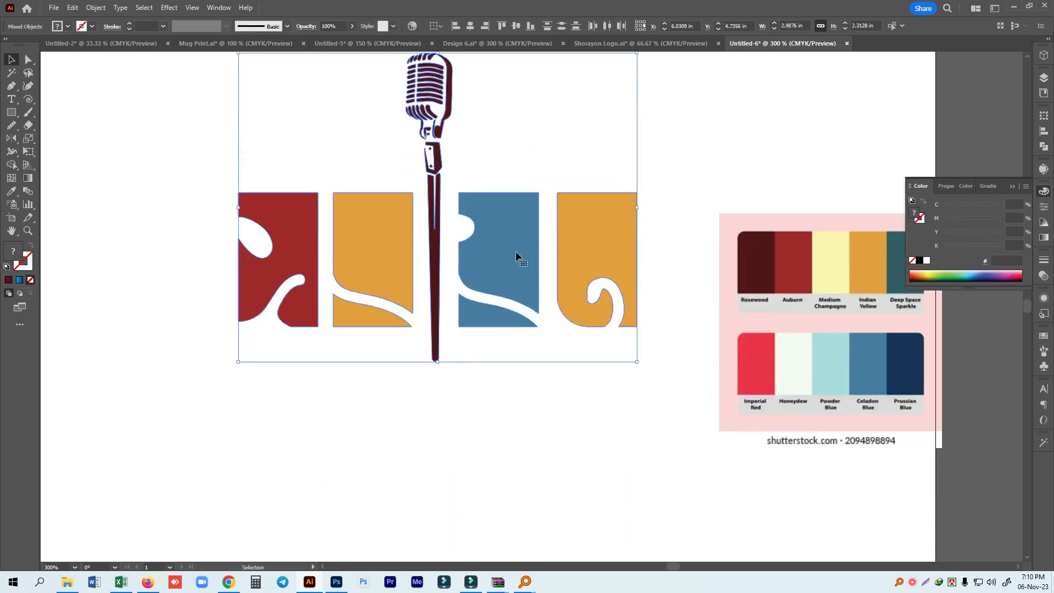
drag(516, 252, 521, 332)
click(575, 181)
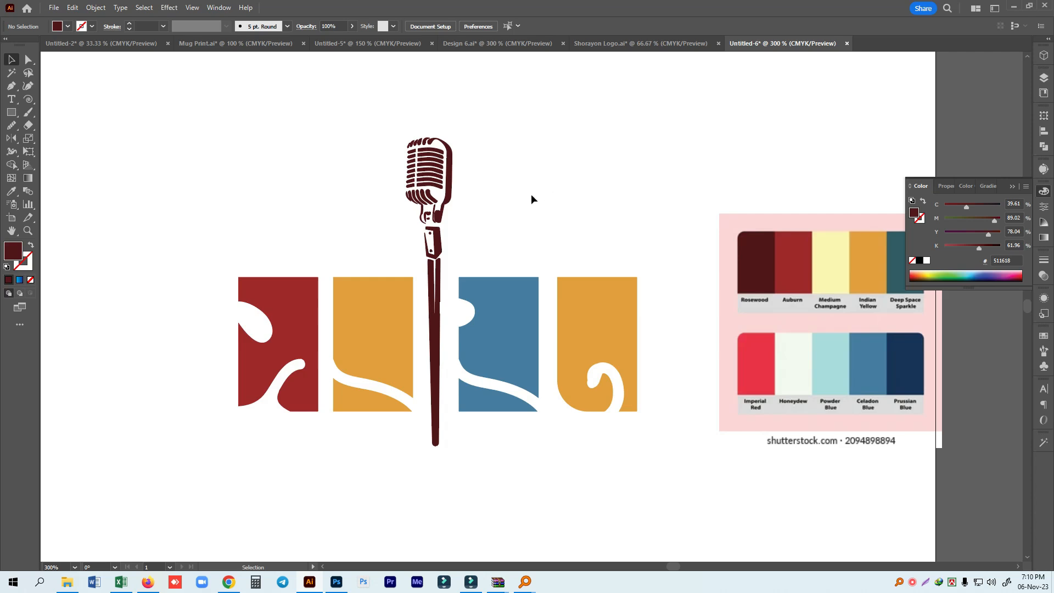
- Fill the microphone with Powder Blue sampled from the palette image and deselect it
click(449, 159)
key(i)
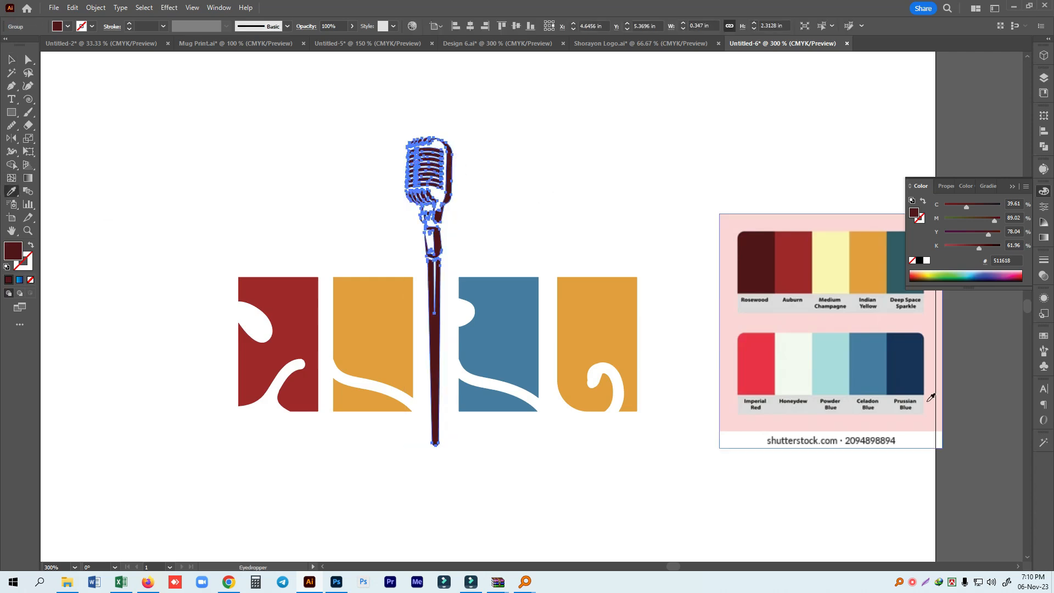
click(833, 356)
key(v)
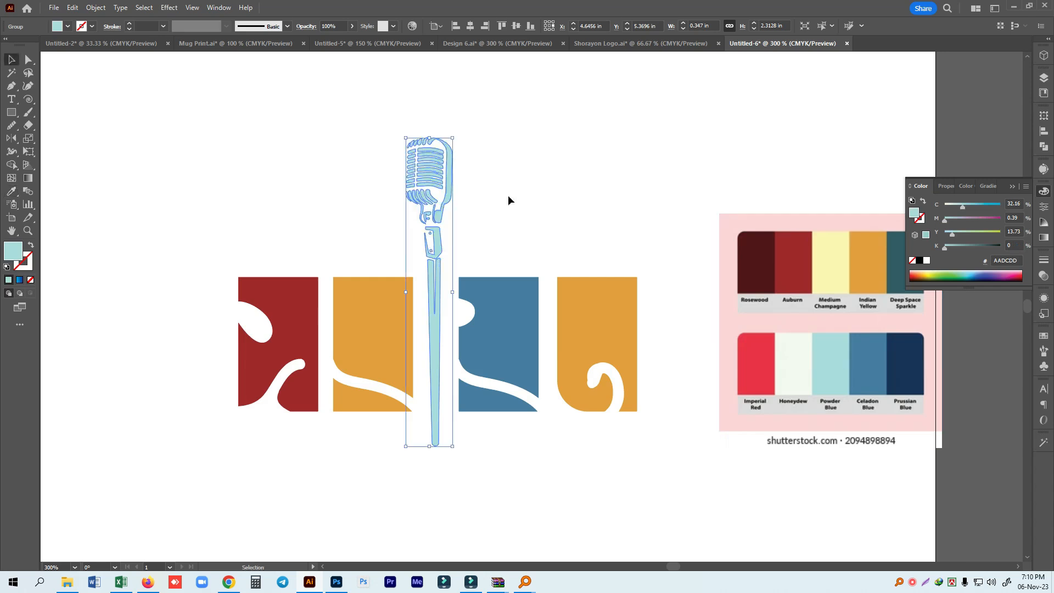
click(628, 204)
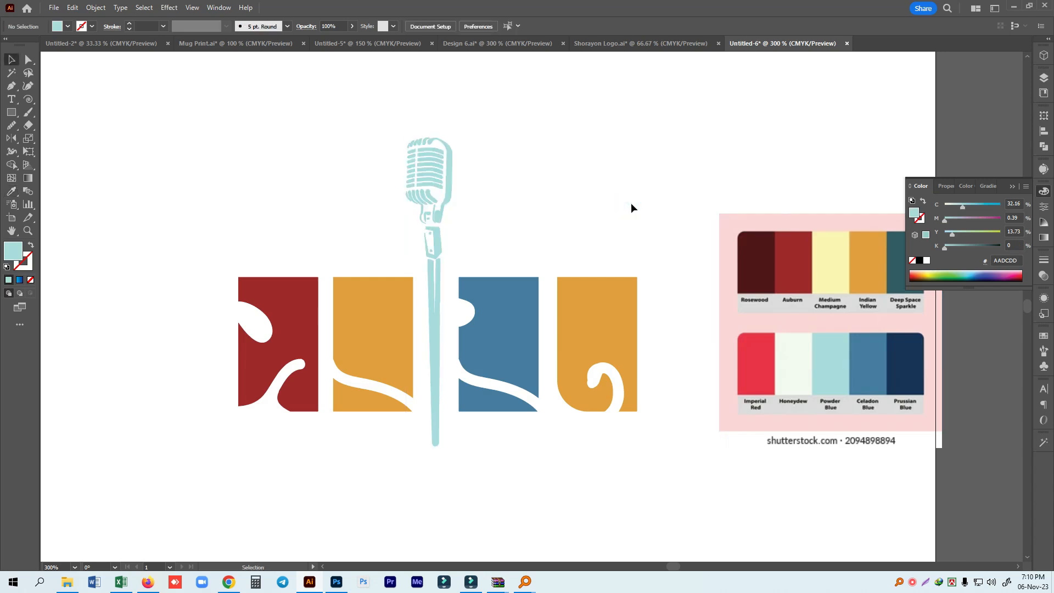